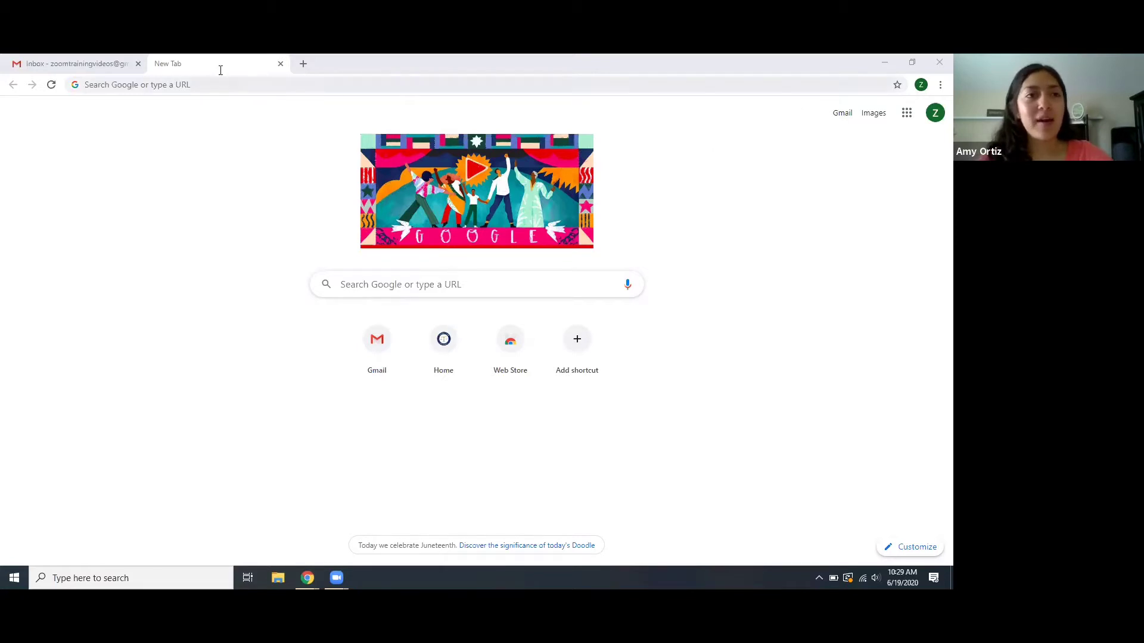
- Load the J. Reuben Clark Law Society homepage at jrcls.org
left_click(177, 87)
type("jrcls.org")
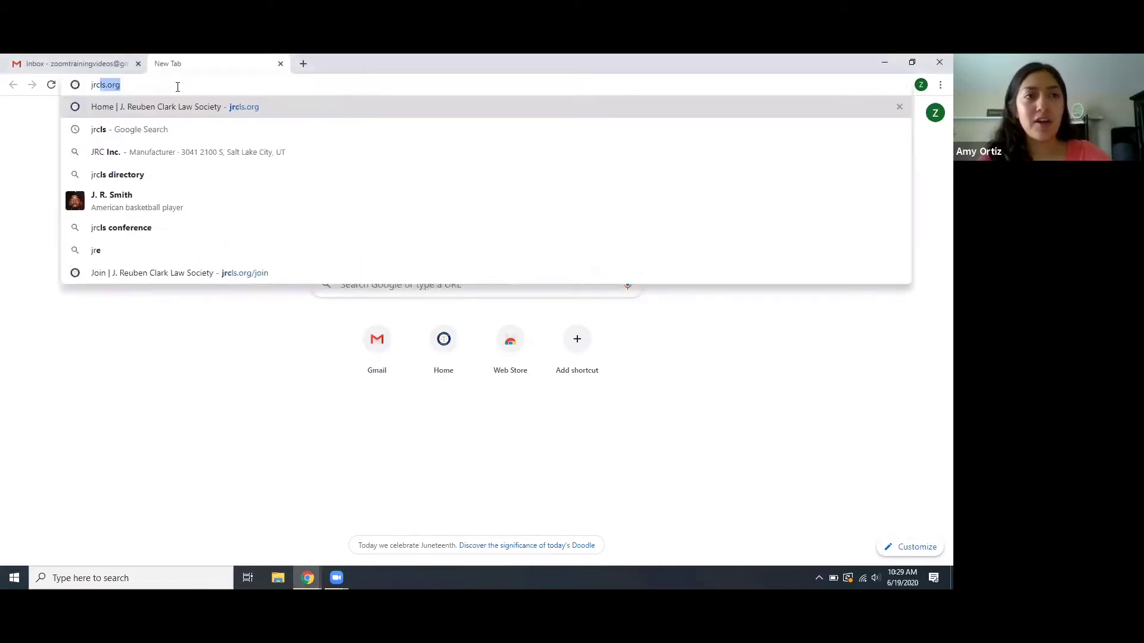
key("Return")
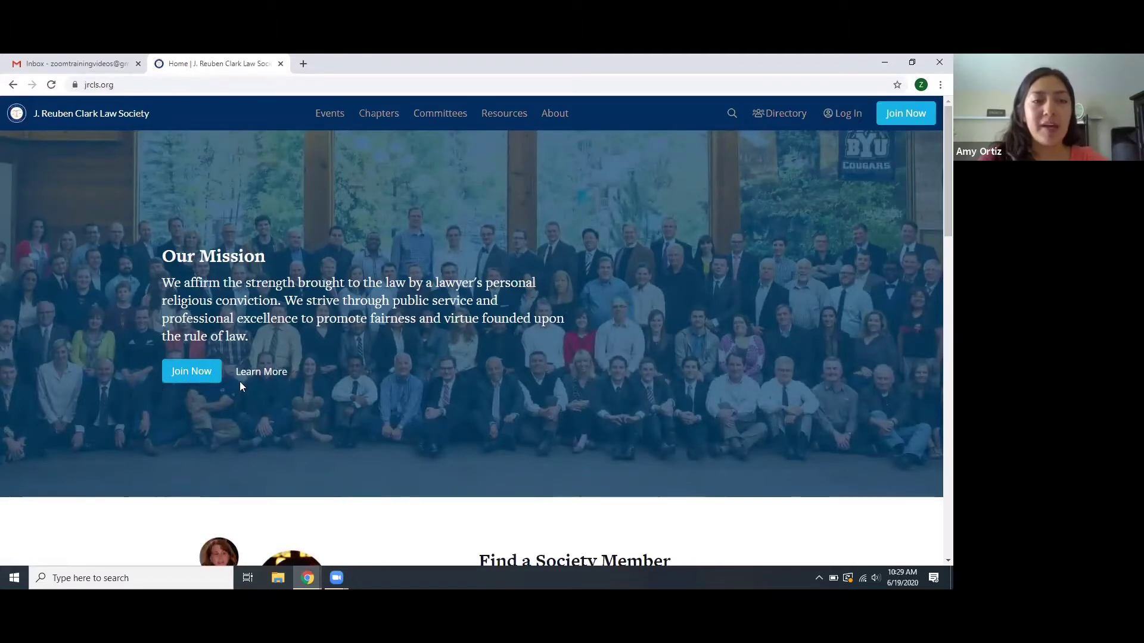
- Go to the Join page and choose 'I Support the Mission Statement' to reveal the membership form
left_click(196, 371)
scroll(293, 529, "down", 5)
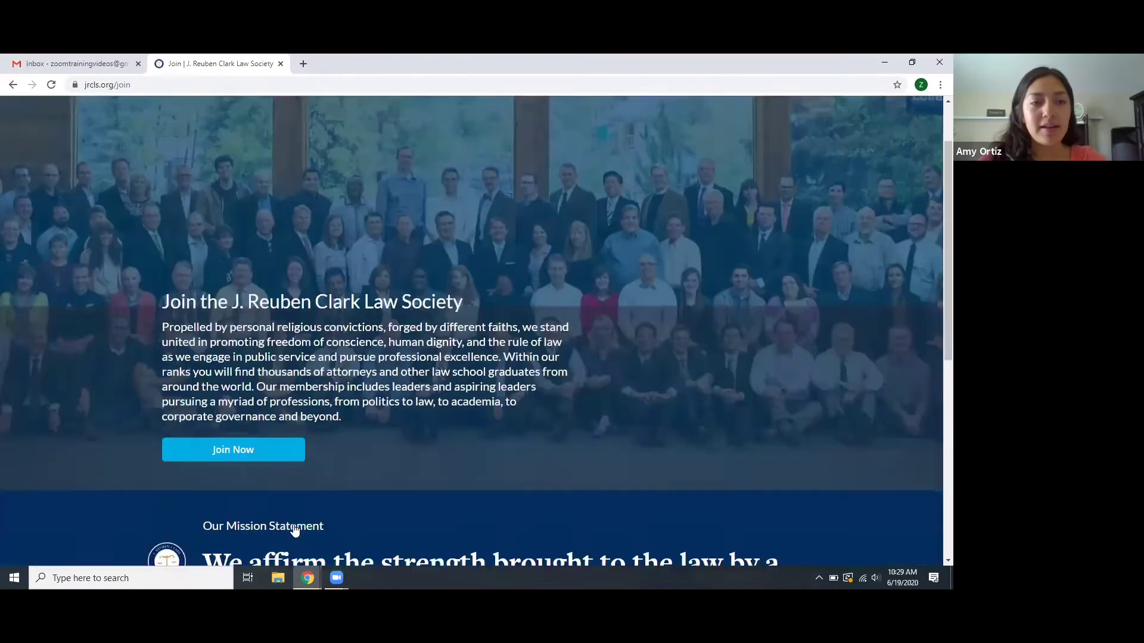
scroll(293, 524, "down", 2)
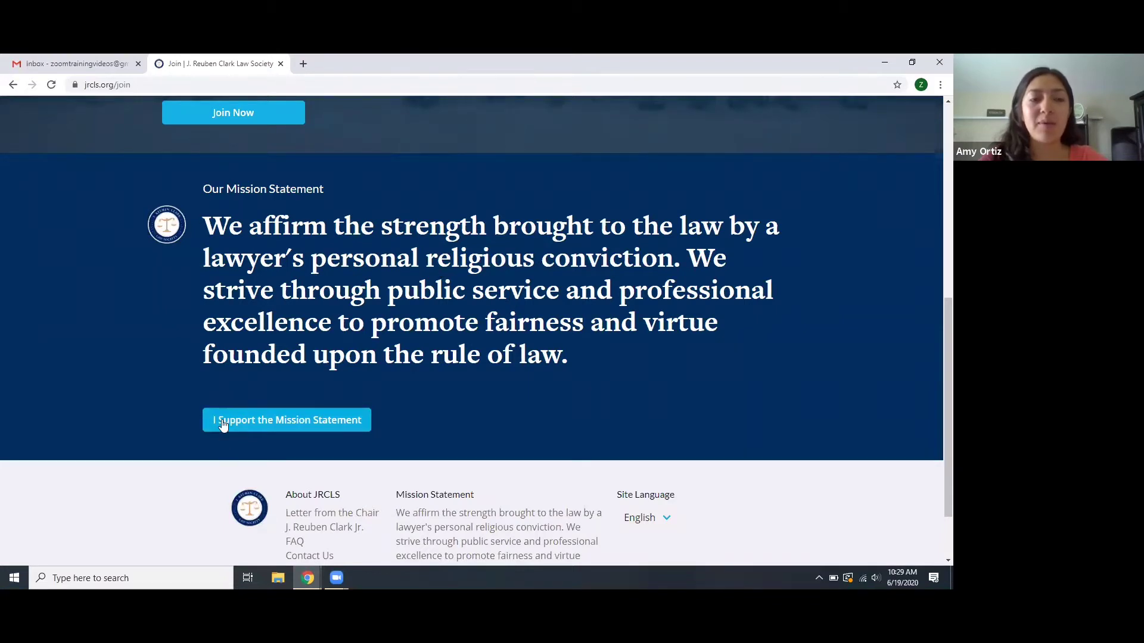
left_click(272, 425)
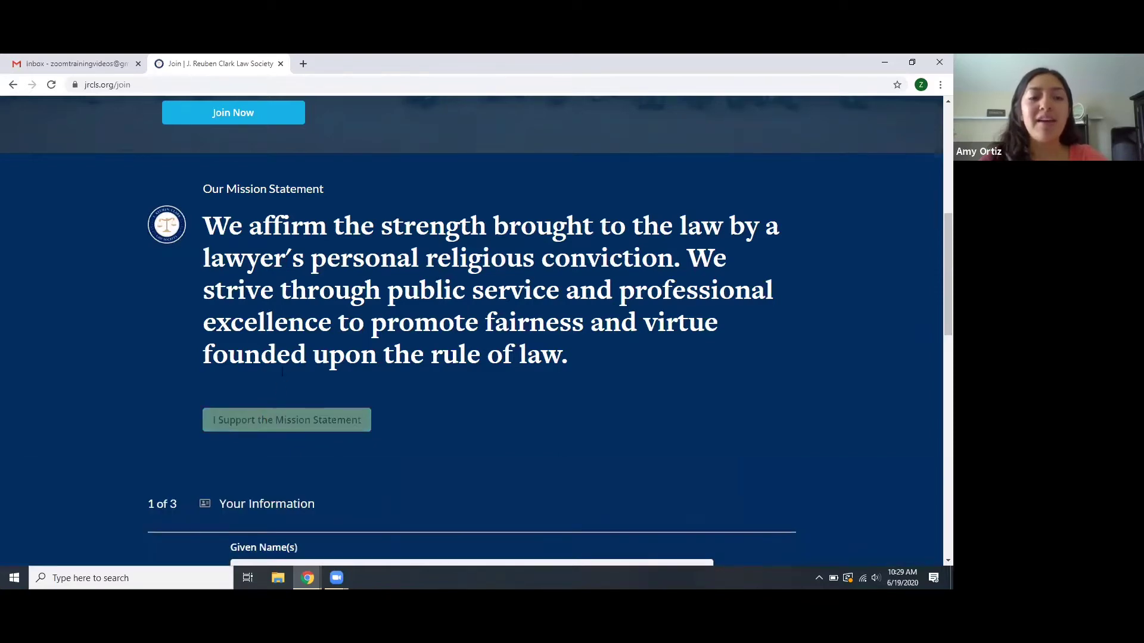
scroll(286, 360, "down", 8)
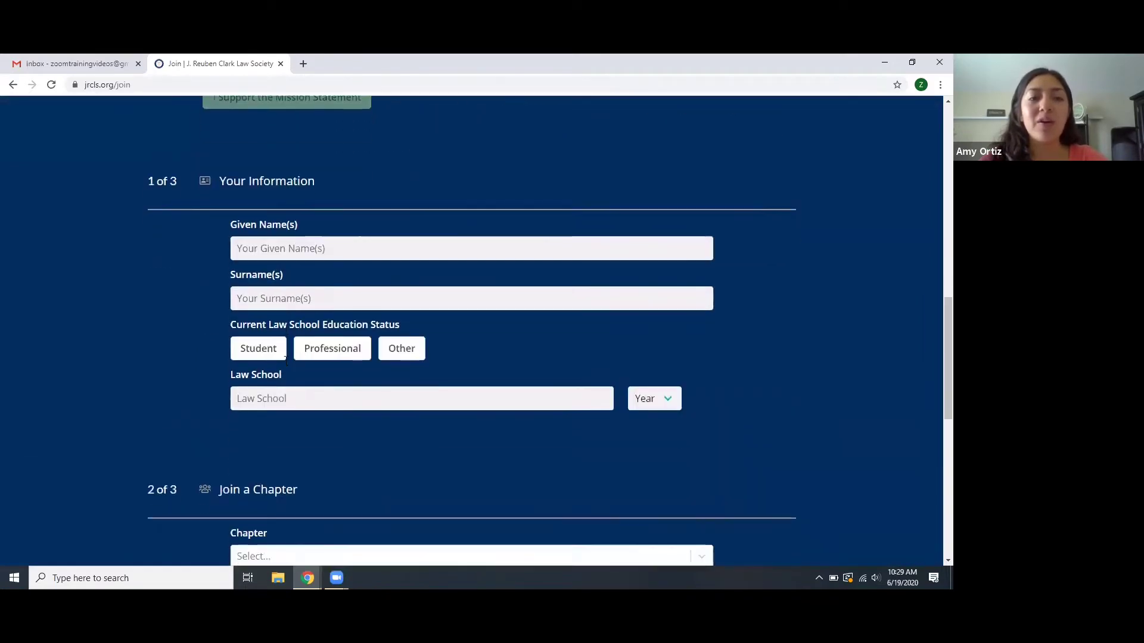
scroll(286, 361, "down", 2)
scroll(286, 361, "up", 6)
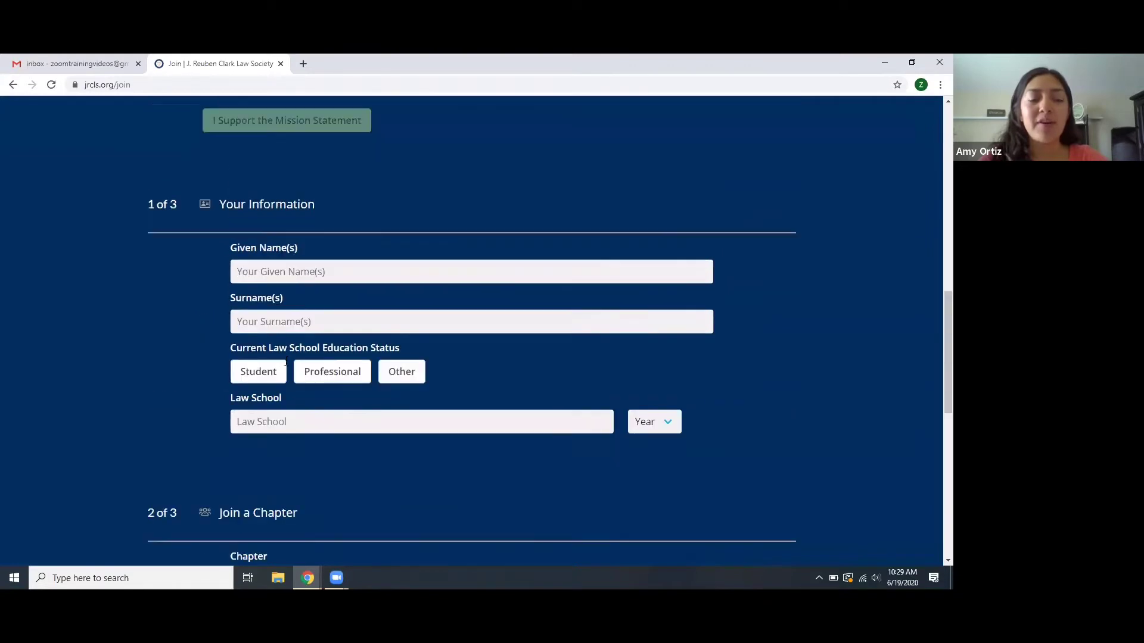
scroll(347, 382, "up", 1)
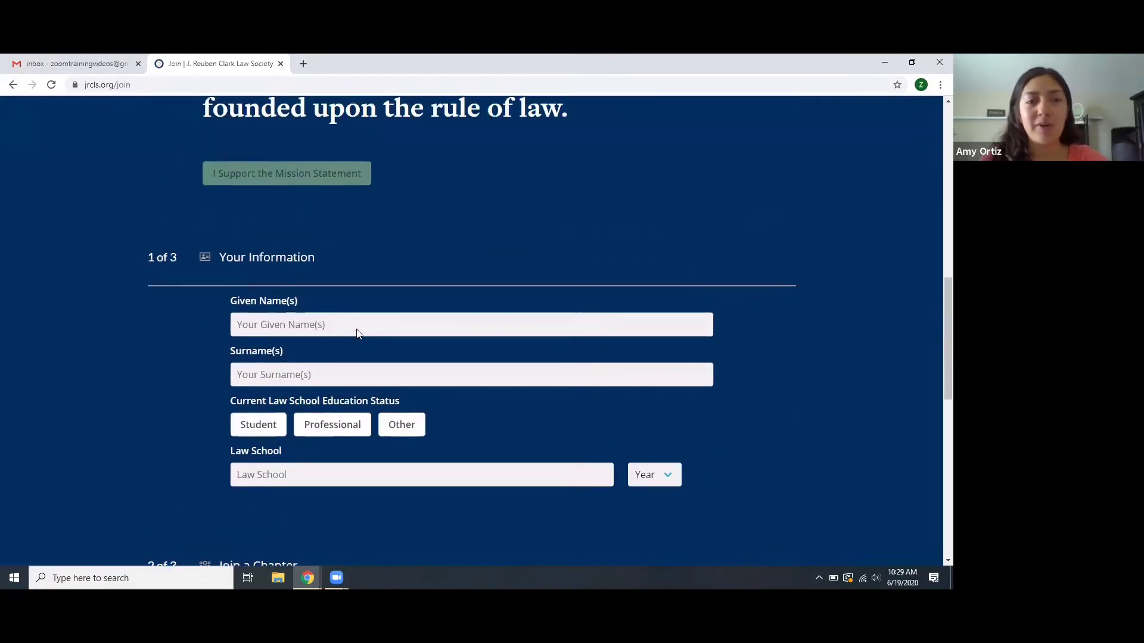
- Fill in the applicant's given name and surname on the Join form
left_click(258, 333)
left_click(284, 375)
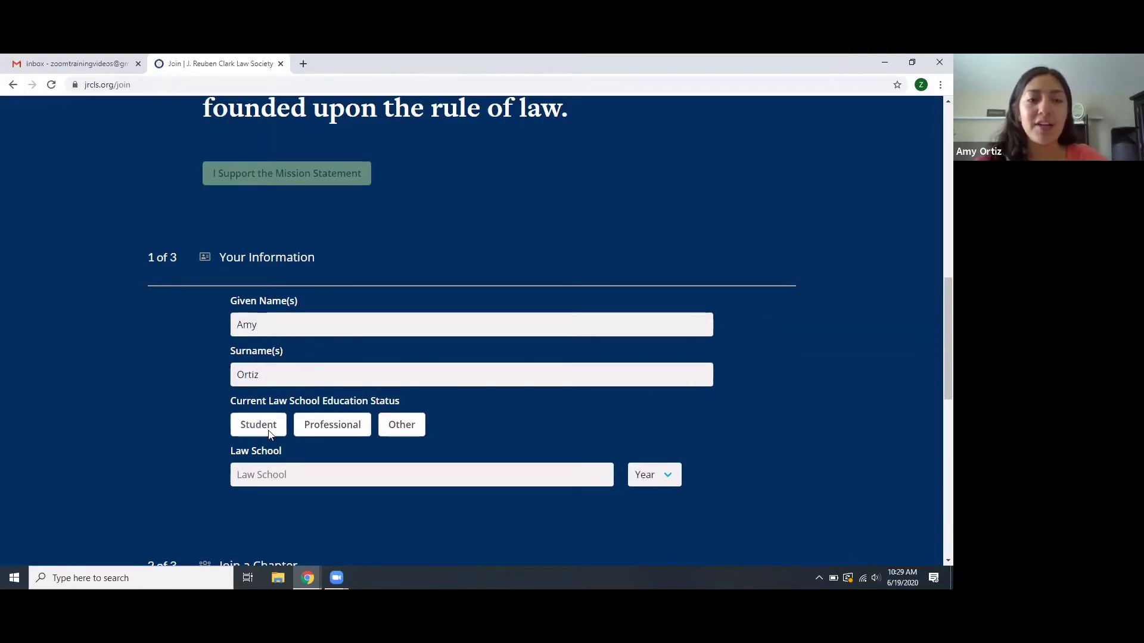
- Mark education status as Student and enter 'J. Reuben Clark Law School' as the law school
scroll(269, 433, "down", 3)
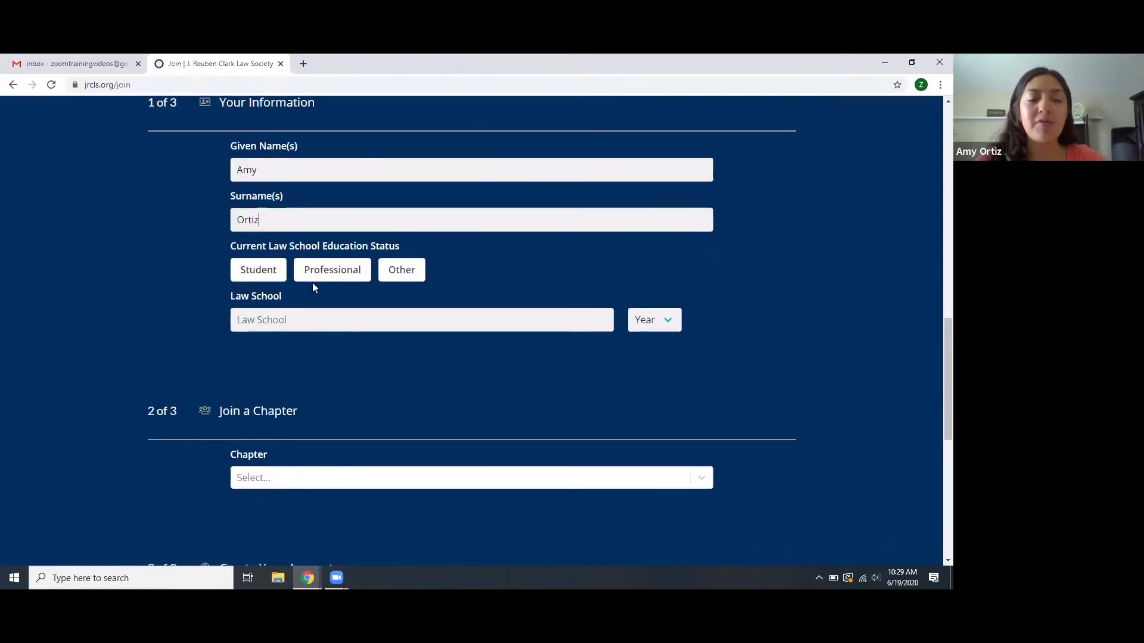
left_click(256, 276)
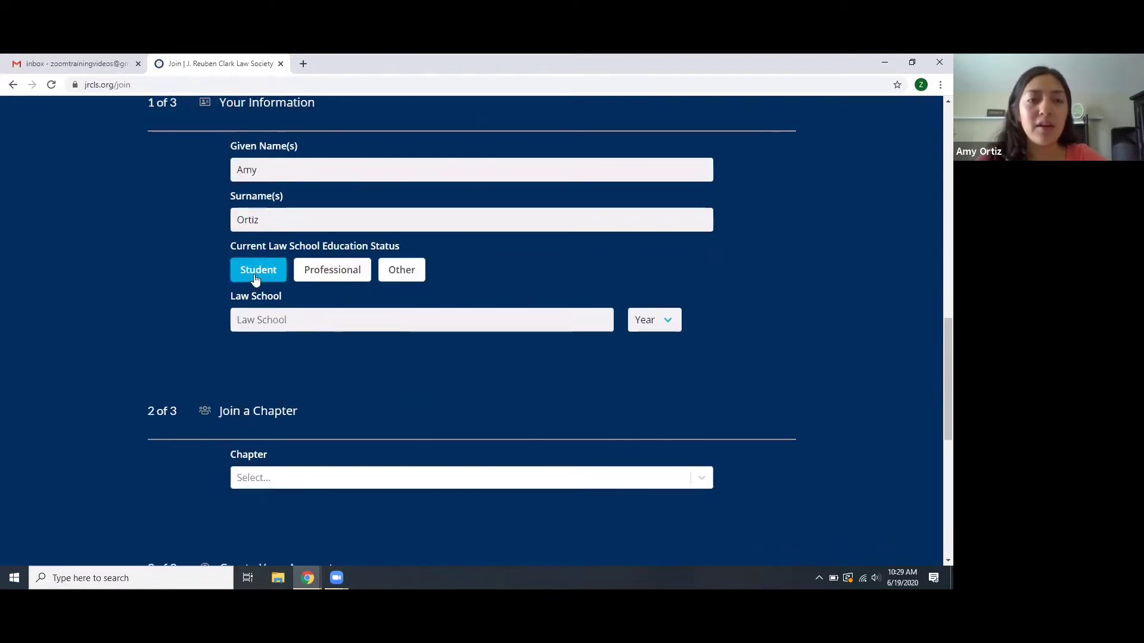
scroll(223, 310, "down", 2)
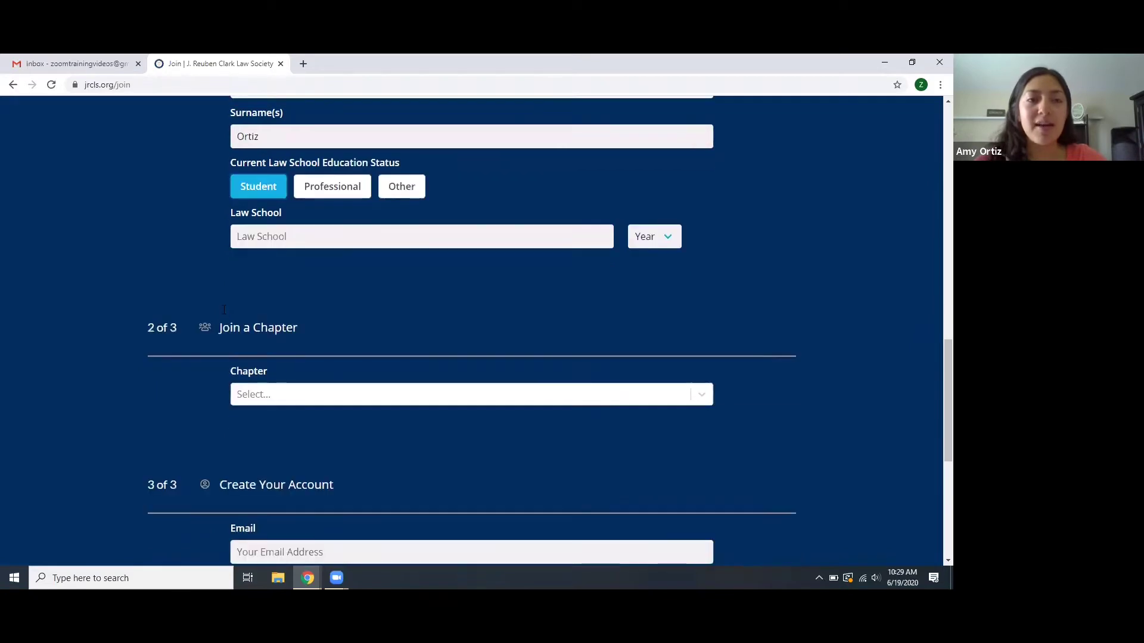
left_click(275, 235)
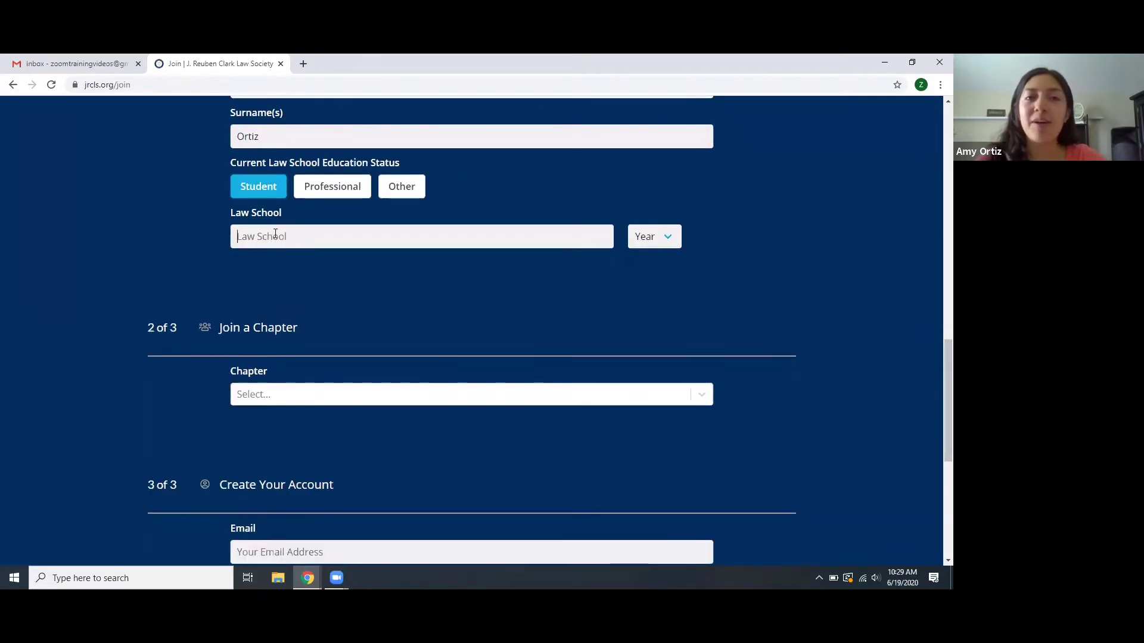
type("J")
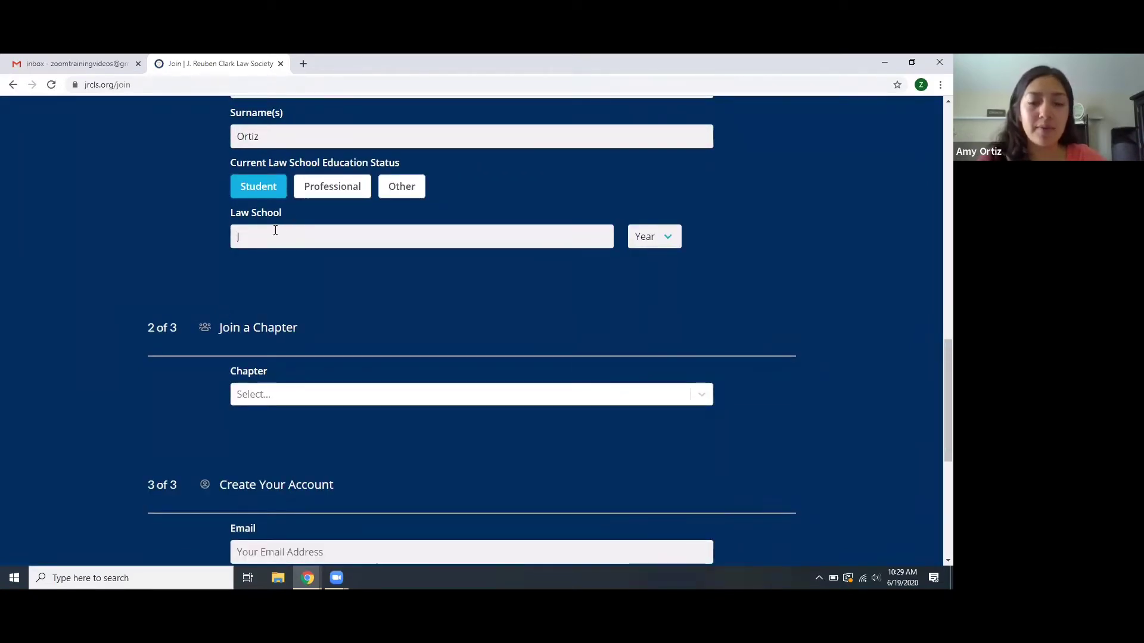
type(". Reu")
type("ben")
type(" Clark Law Scho")
type("o")
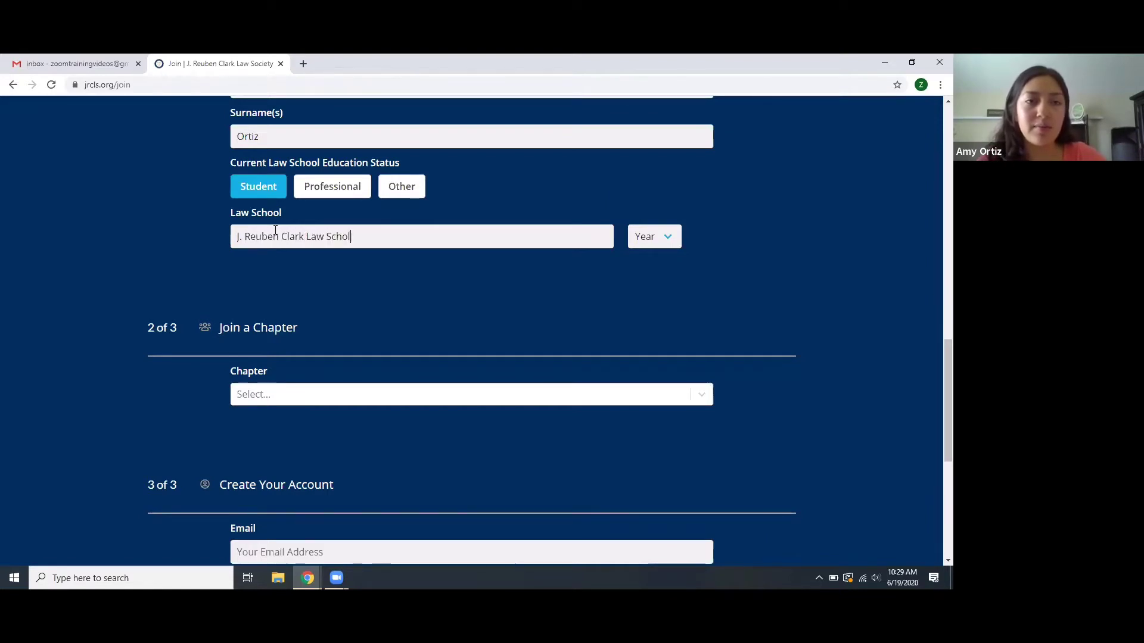
type("l")
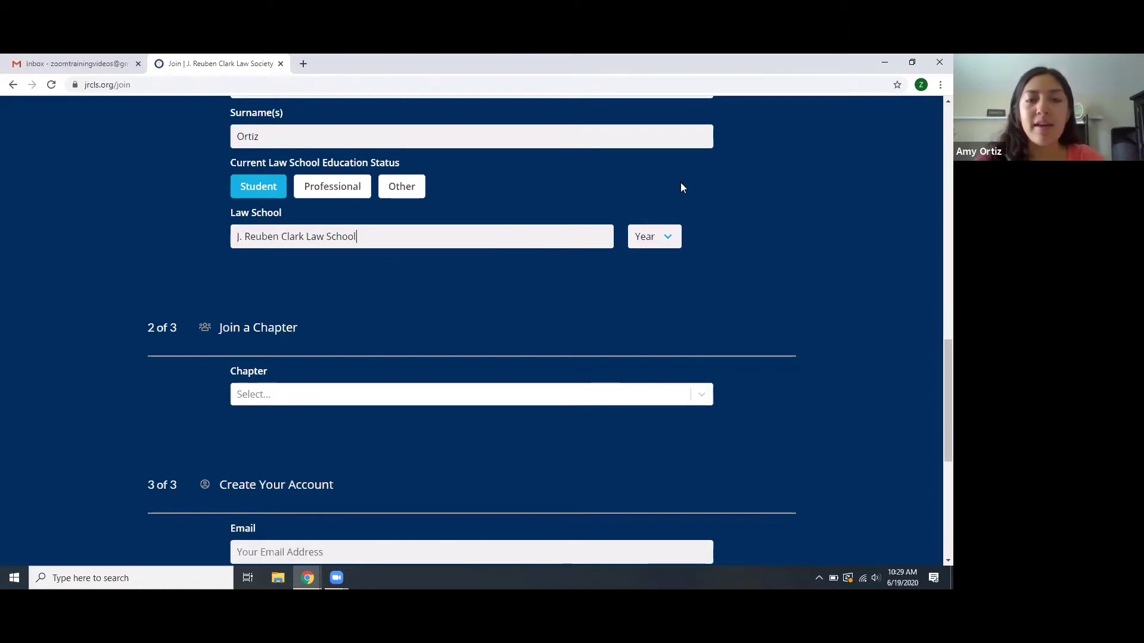
- Pick 2022 from the Year dropdown beside the Law School field
left_click(648, 239)
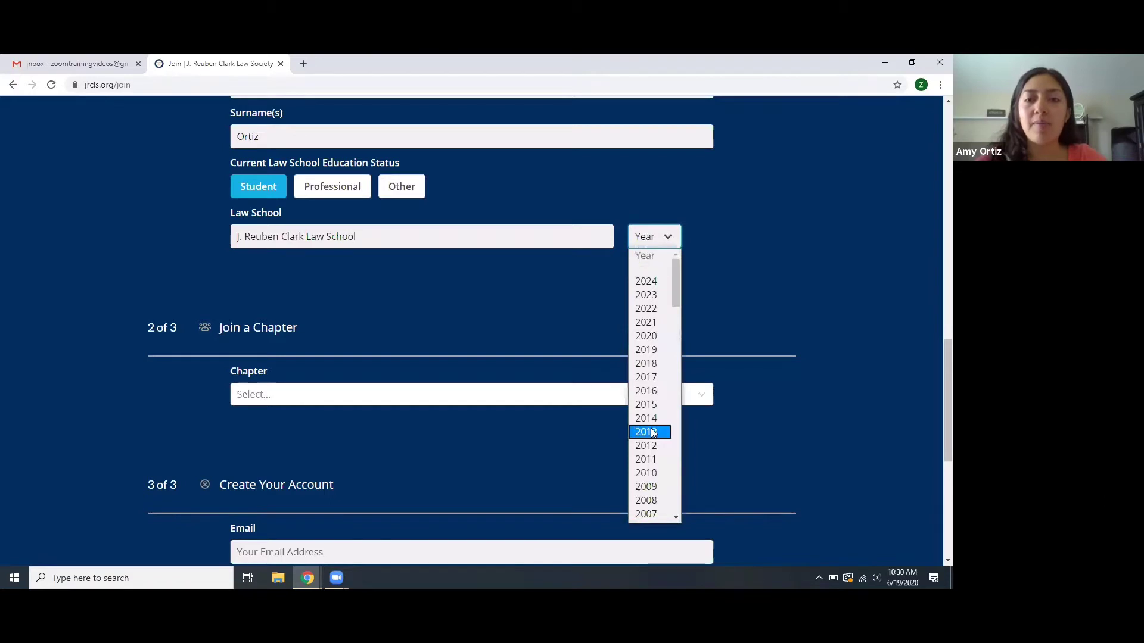
scroll(653, 433, "down", 5)
scroll(652, 433, "down", 6)
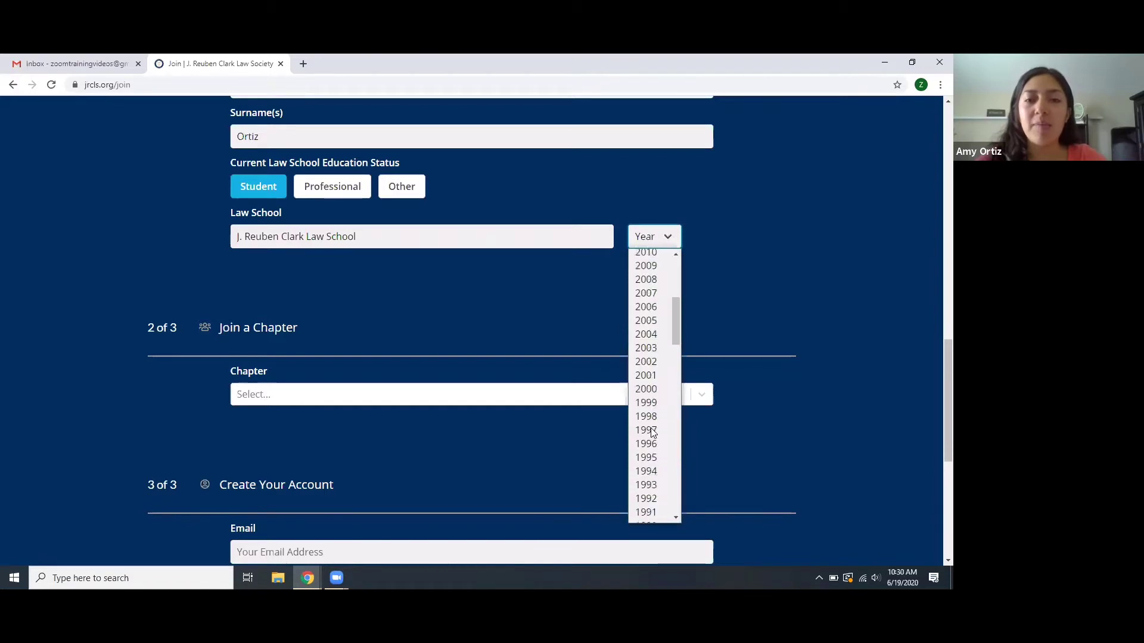
scroll(652, 433, "up", 12)
scroll(652, 433, "up", 1)
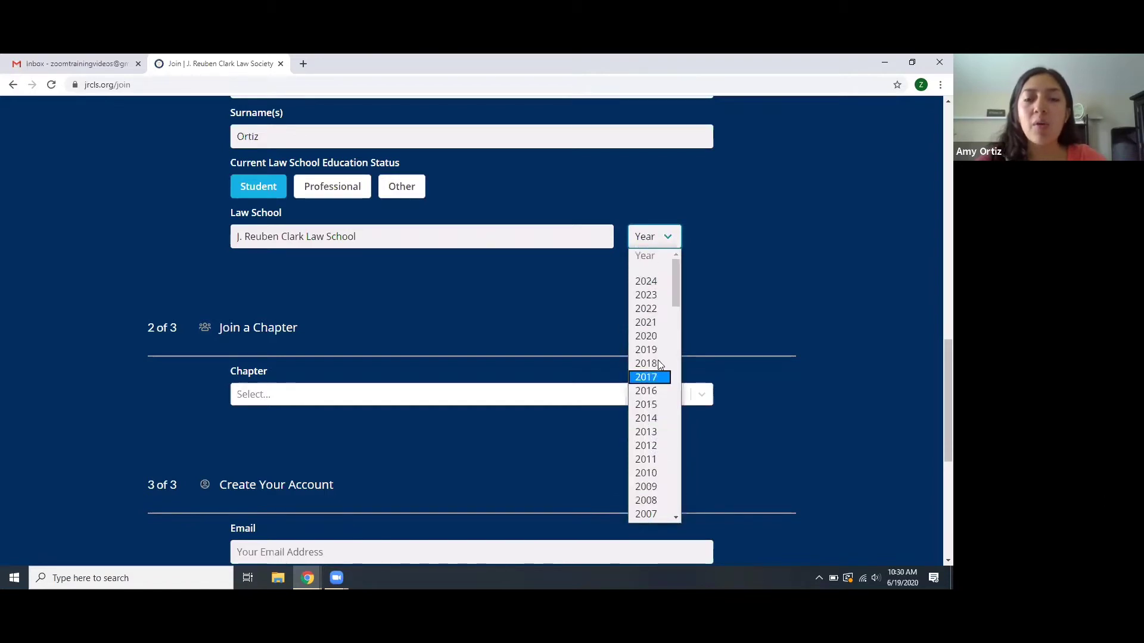
left_click(649, 308)
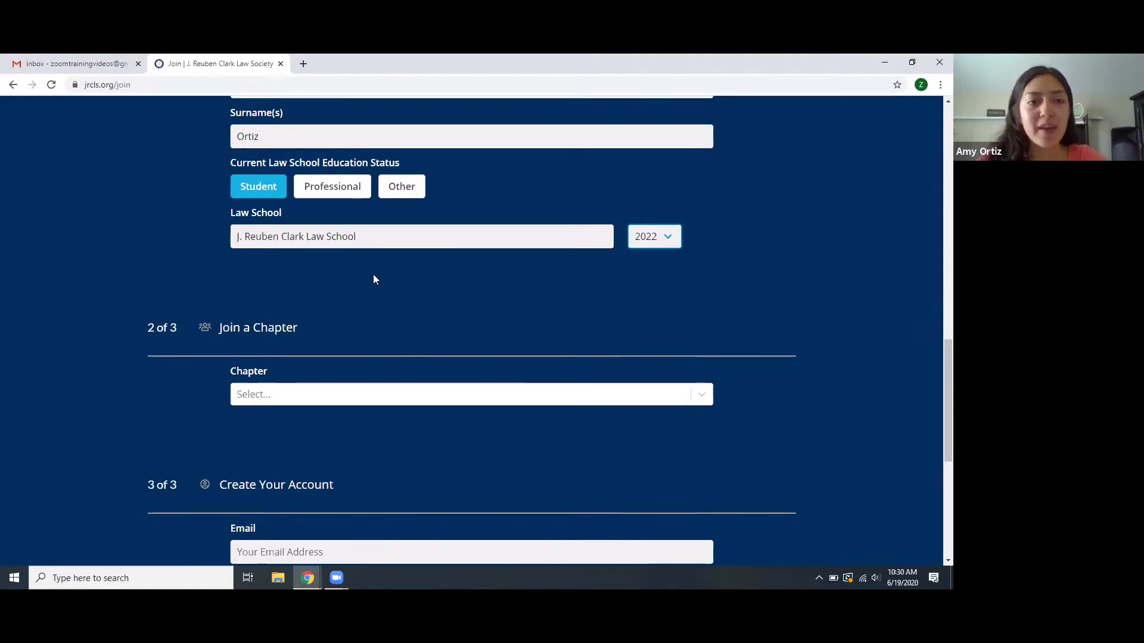
scroll(375, 280, "down", 3)
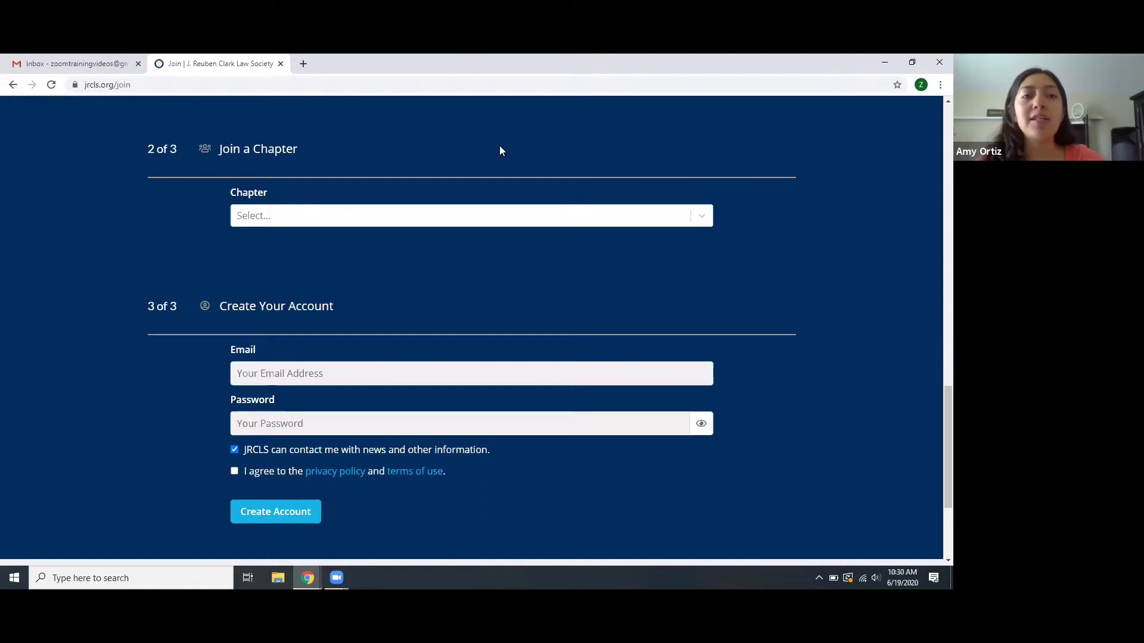
- Set the Chapter to Utah Central and enter the account e-mail address
left_click(320, 216)
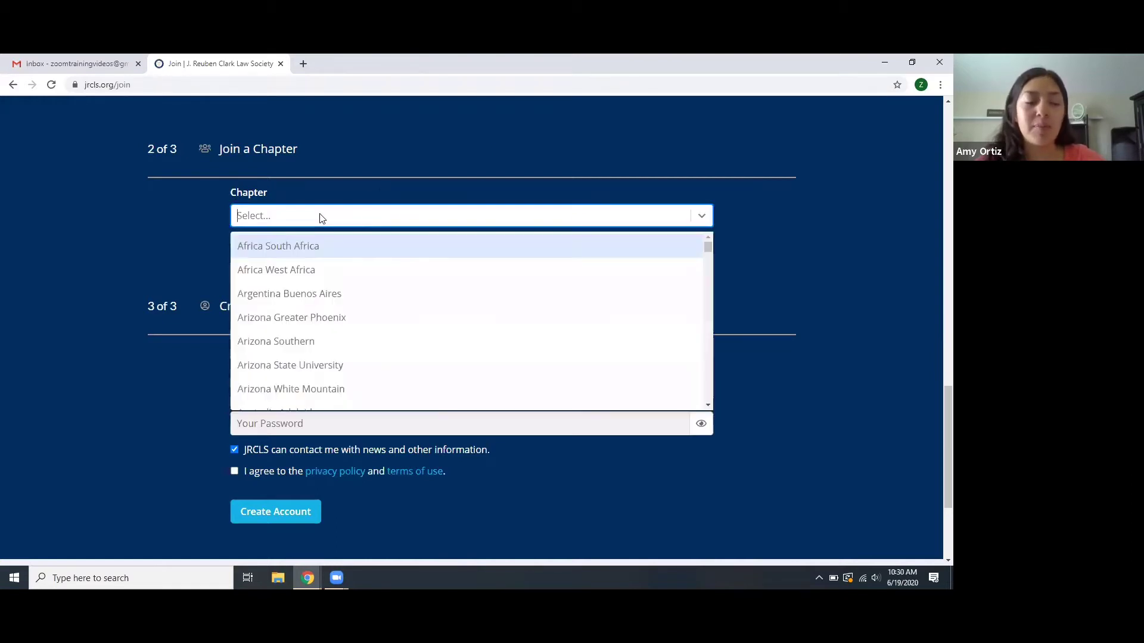
type("Utah c")
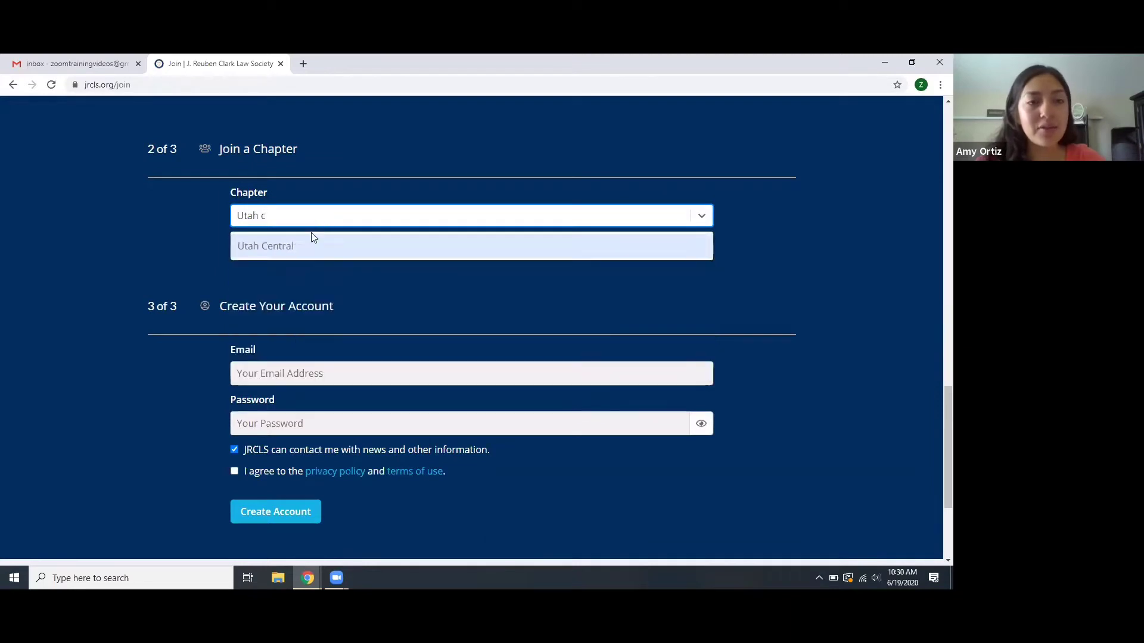
left_click(303, 248)
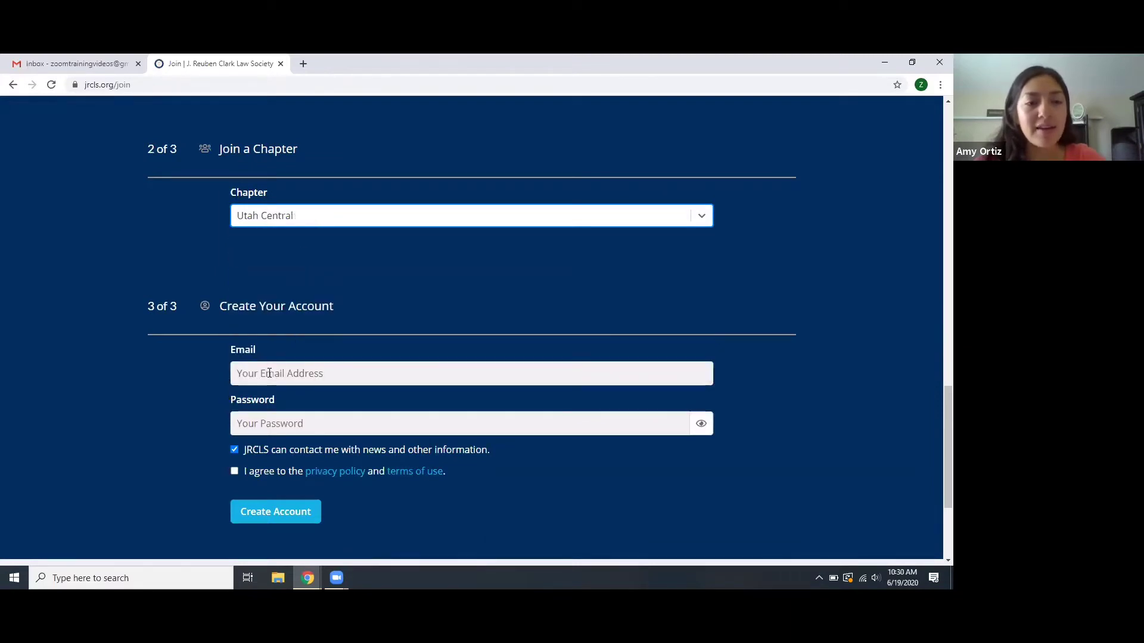
scroll(265, 373, "down", 2)
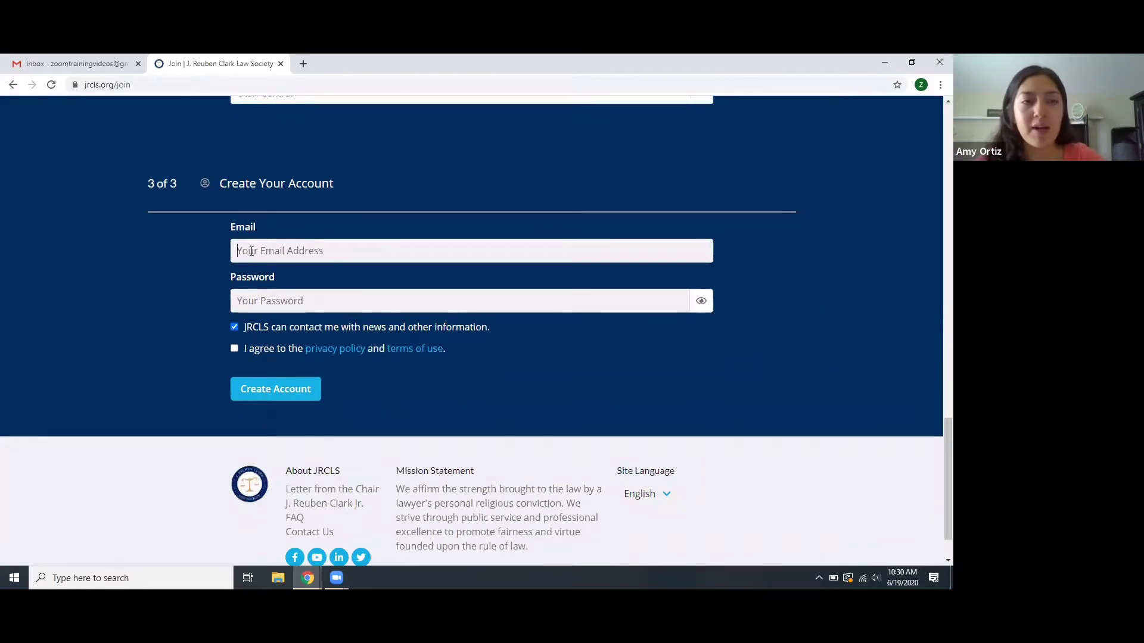
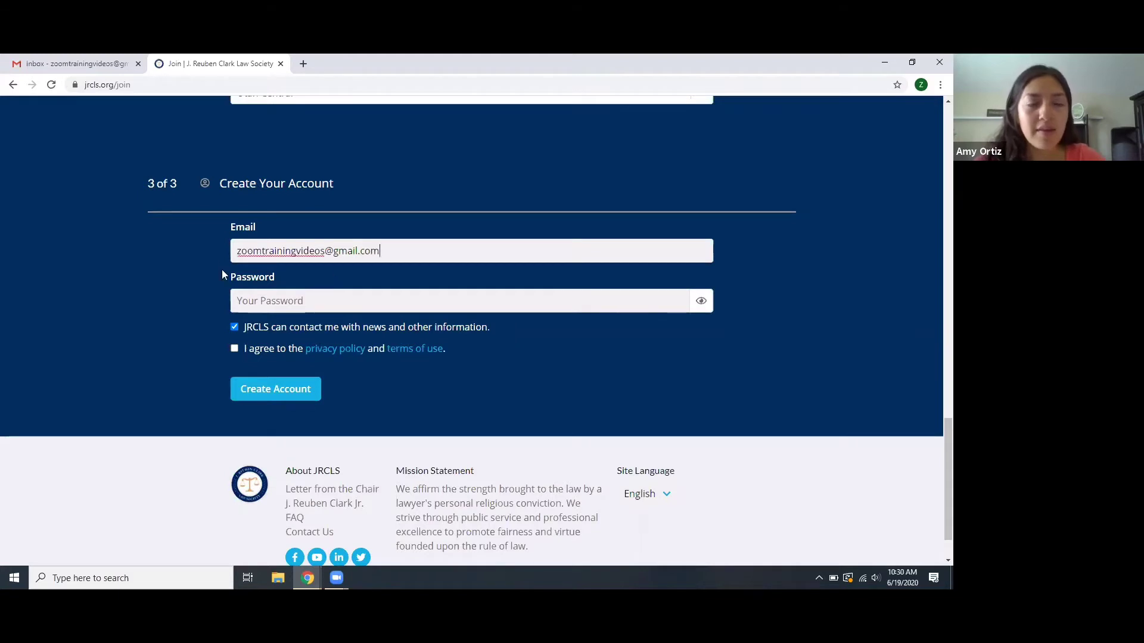
- Enter a password for the new account
left_click(269, 298)
type("•••••••")
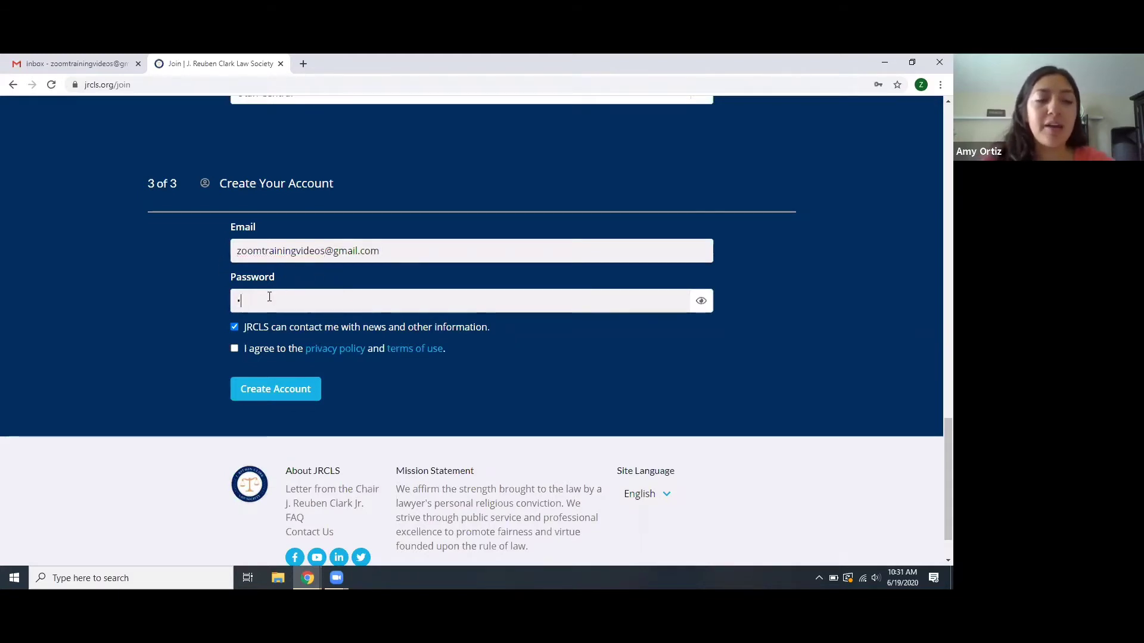
type("•")
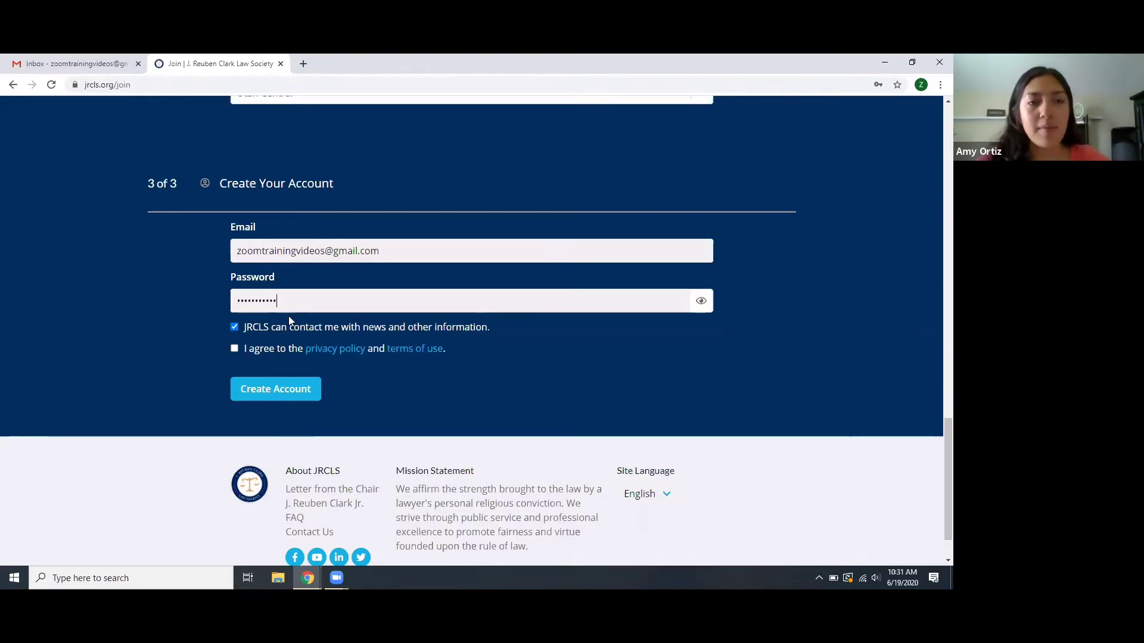
scroll(269, 299, "down", 1)
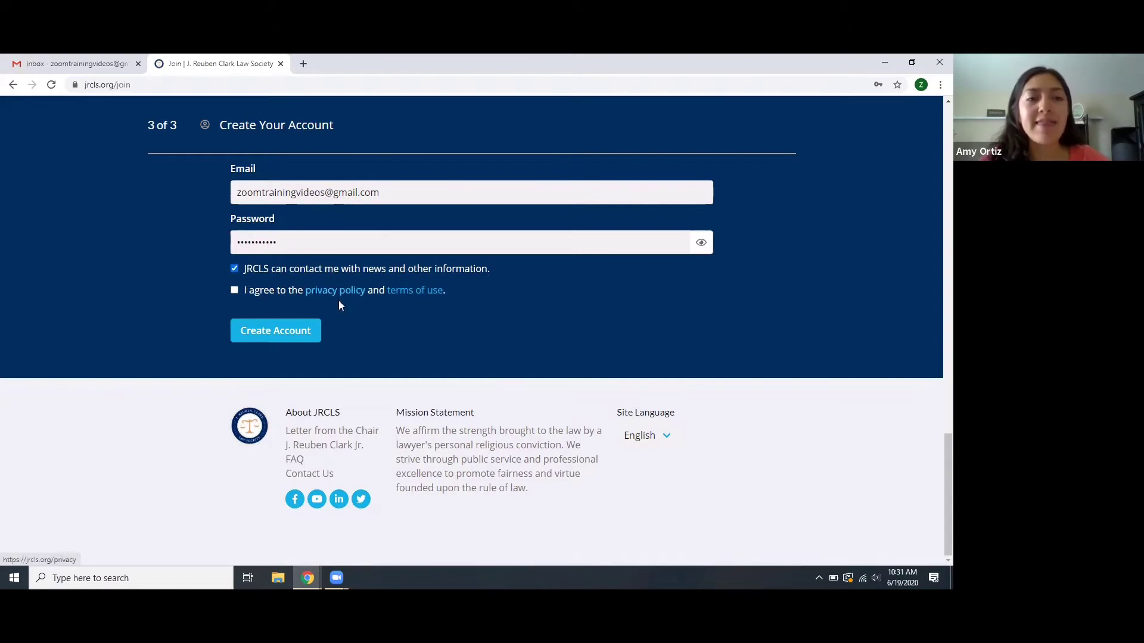
- Agree to the privacy policy and terms of use, then create the account
left_click(235, 291)
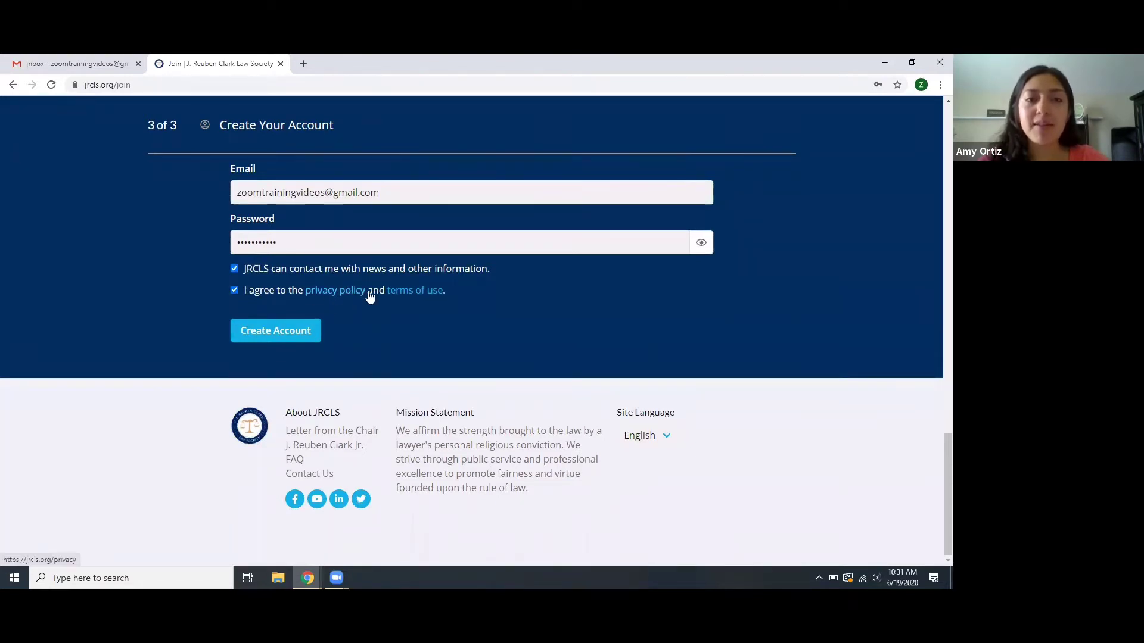
scroll(223, 214, "up", 3)
scroll(222, 213, "up", 5)
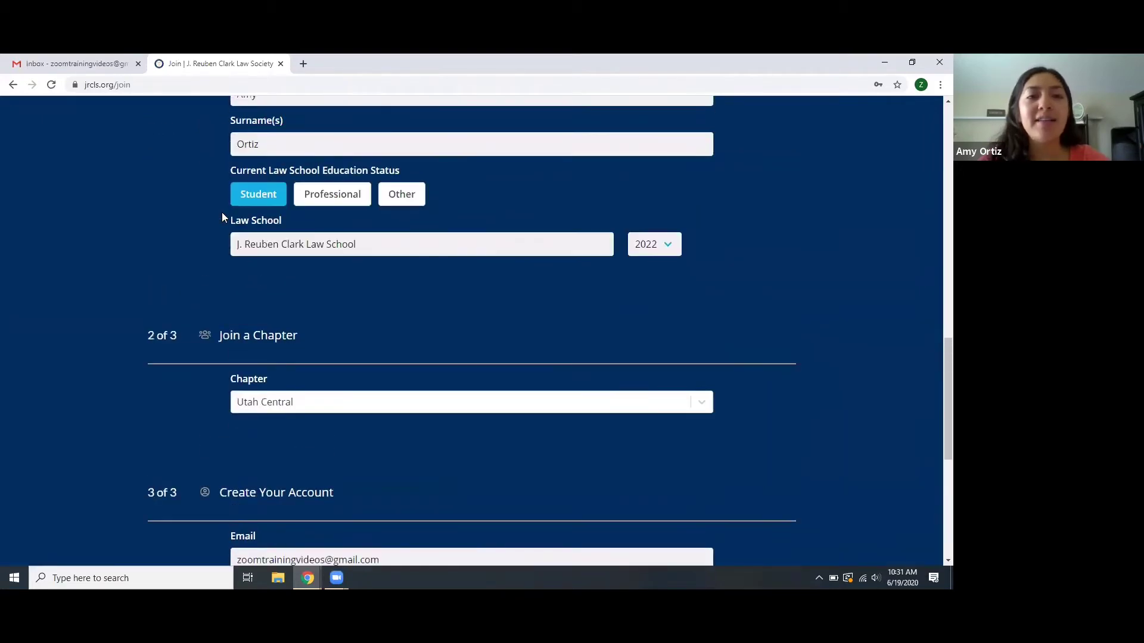
scroll(222, 212, "down", 4)
scroll(222, 212, "down", 4)
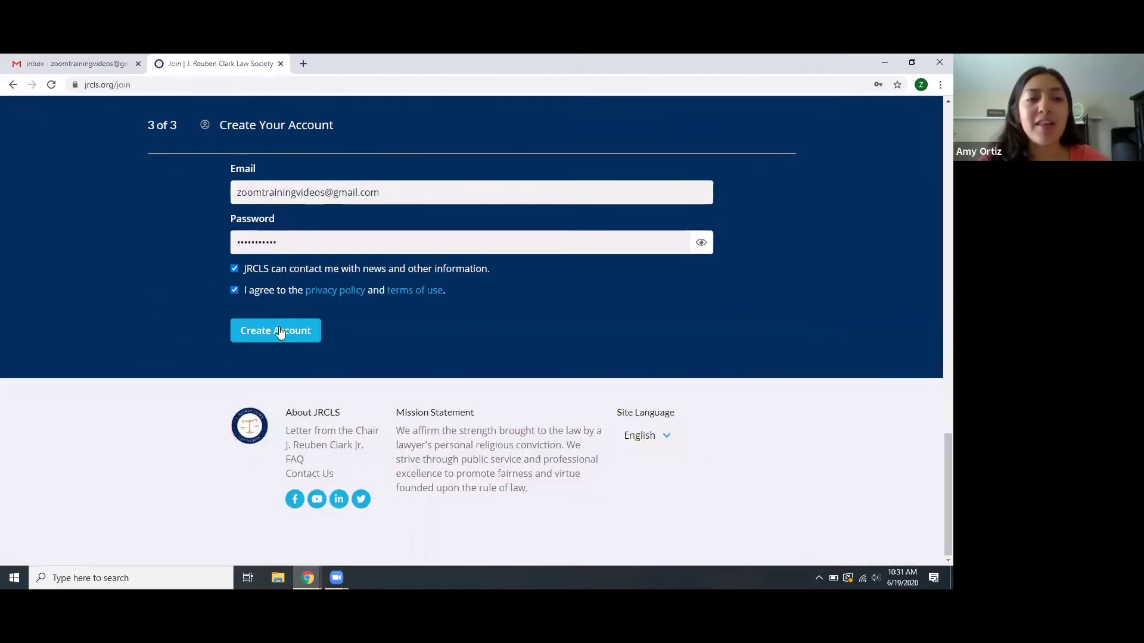
left_click(255, 337)
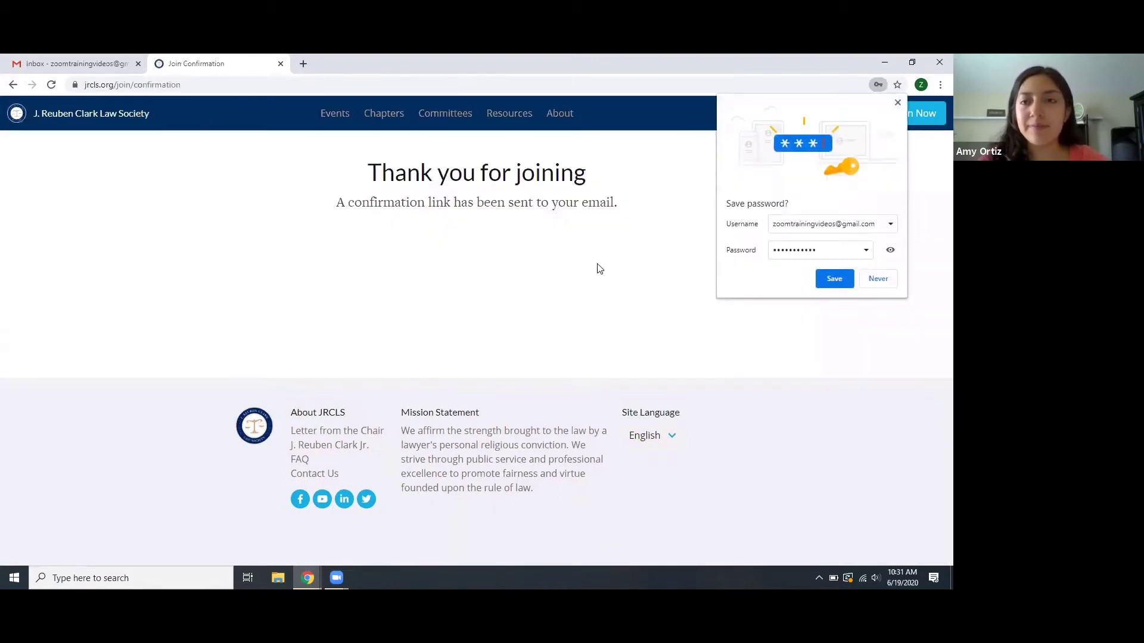
- Decline Chrome's offer to save the password and switch to the Gmail inbox
left_click(879, 282)
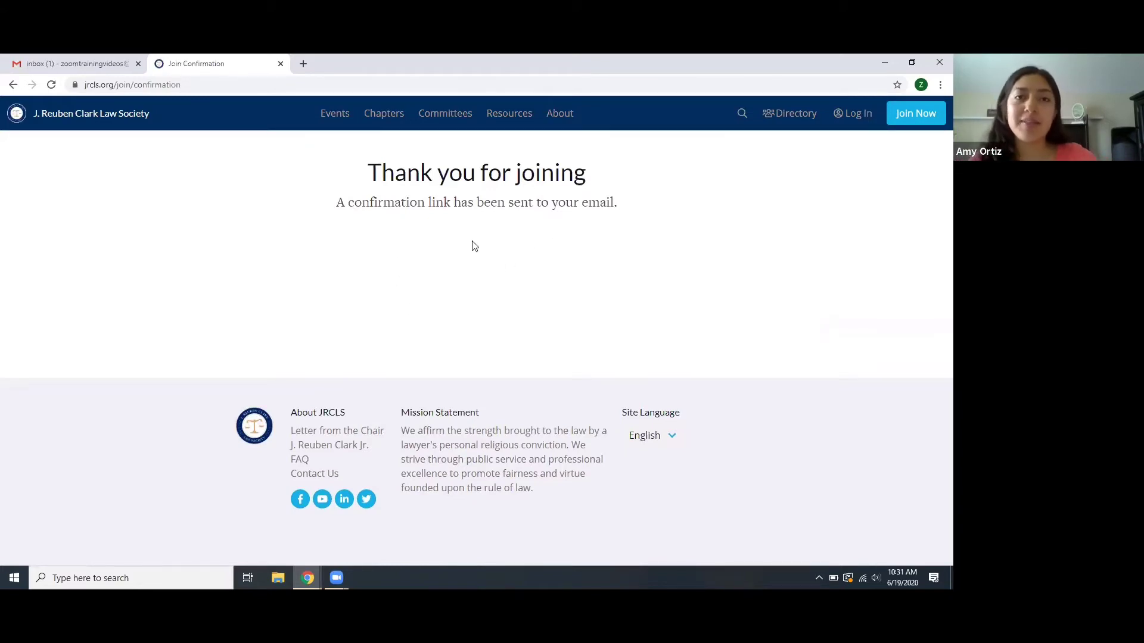
left_click(66, 64)
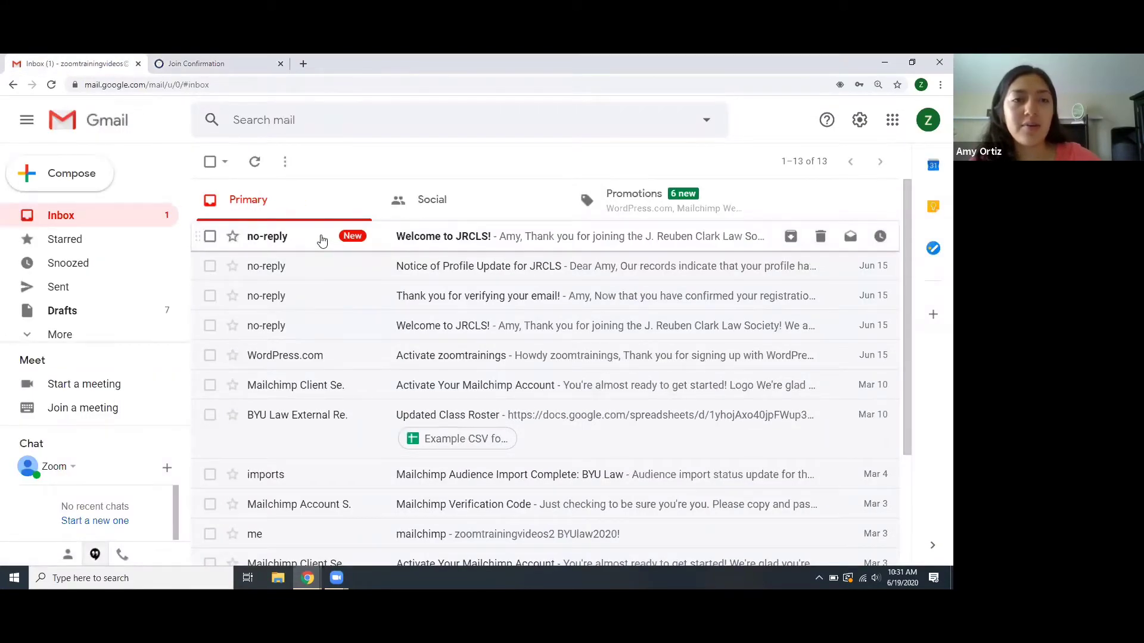
- Verify the email through the Welcome to JRCLS! link, read the thank-you email, then return to the success page
left_click(322, 240)
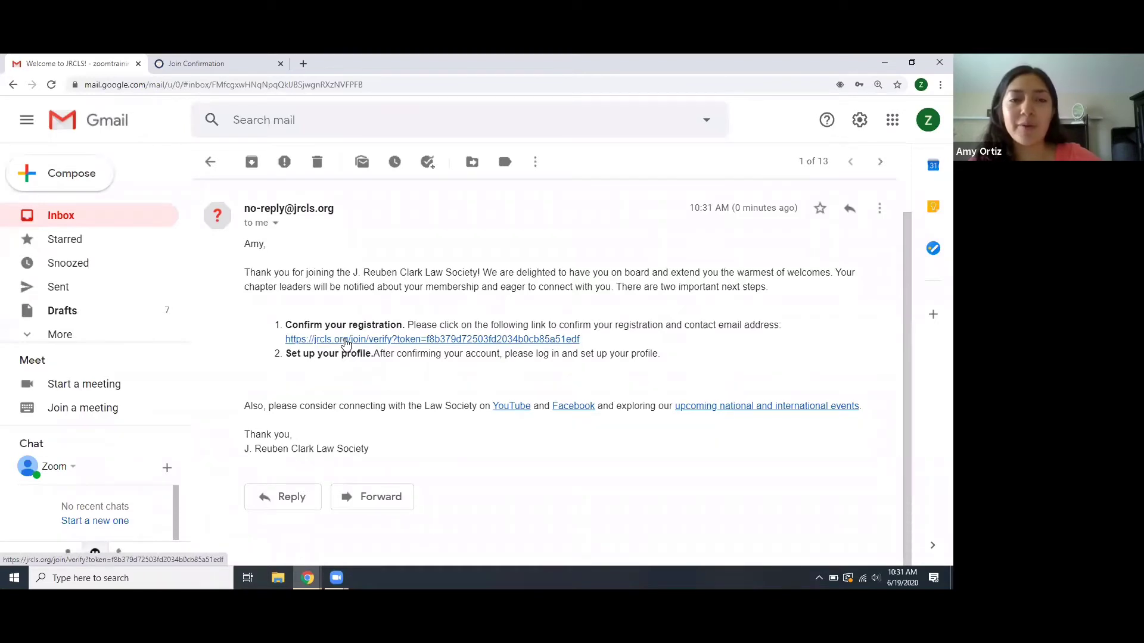
left_click(346, 343)
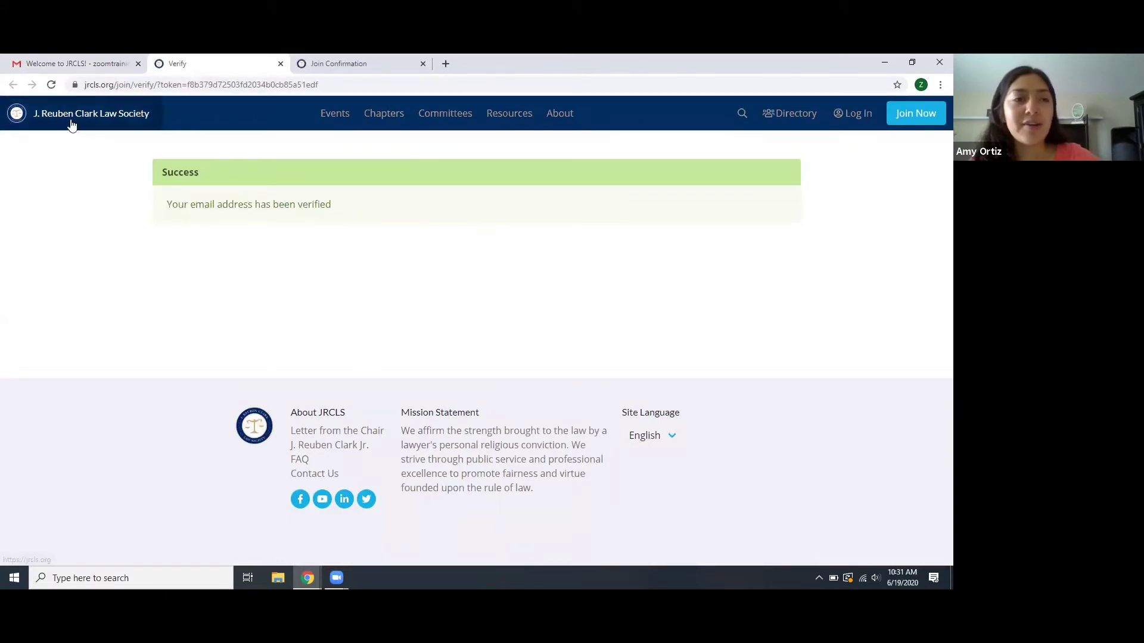
left_click(59, 66)
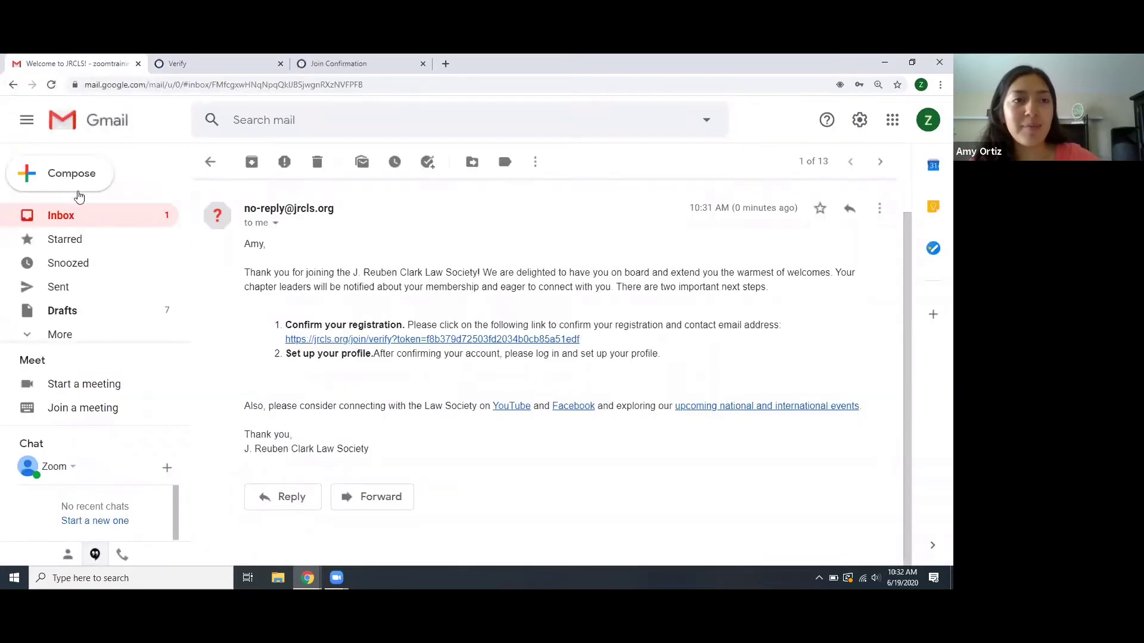
left_click(88, 219)
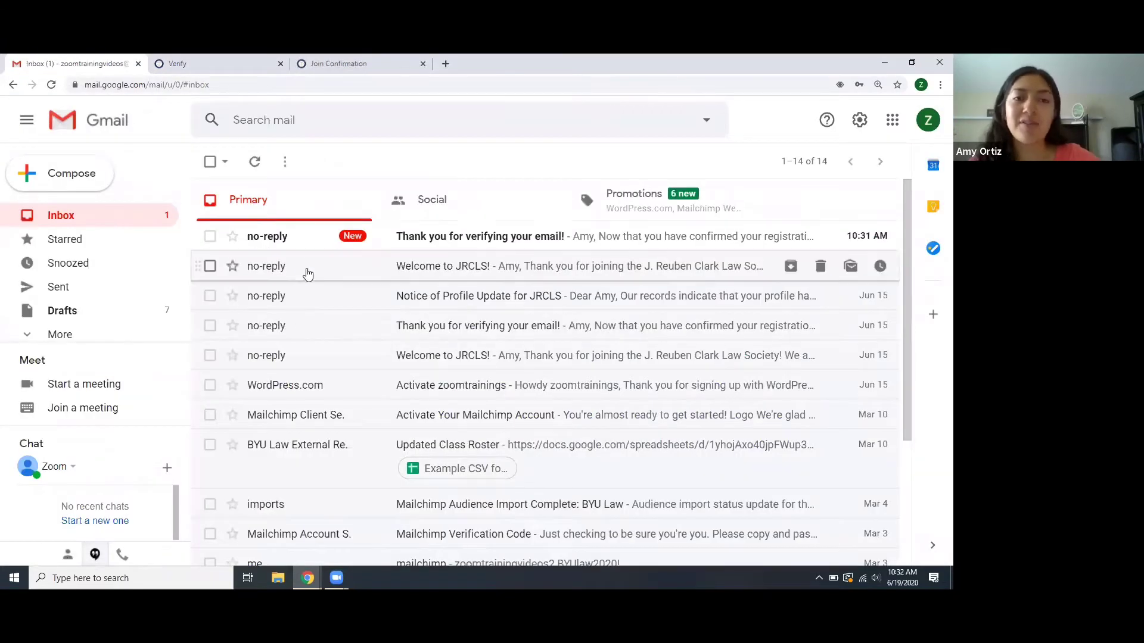
left_click(308, 240)
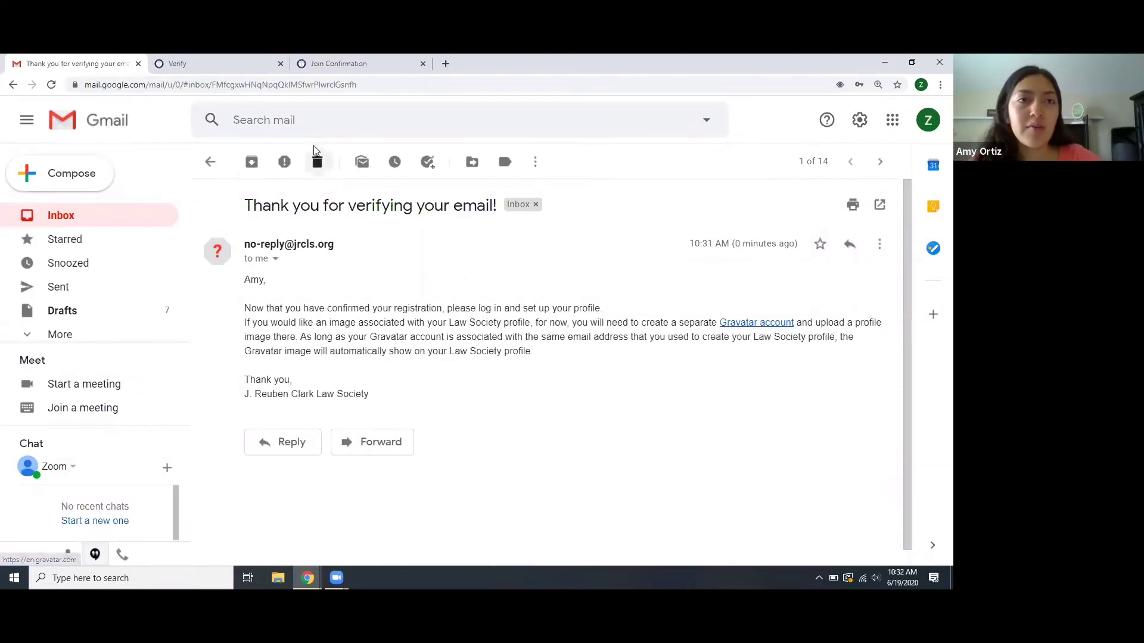
left_click(225, 64)
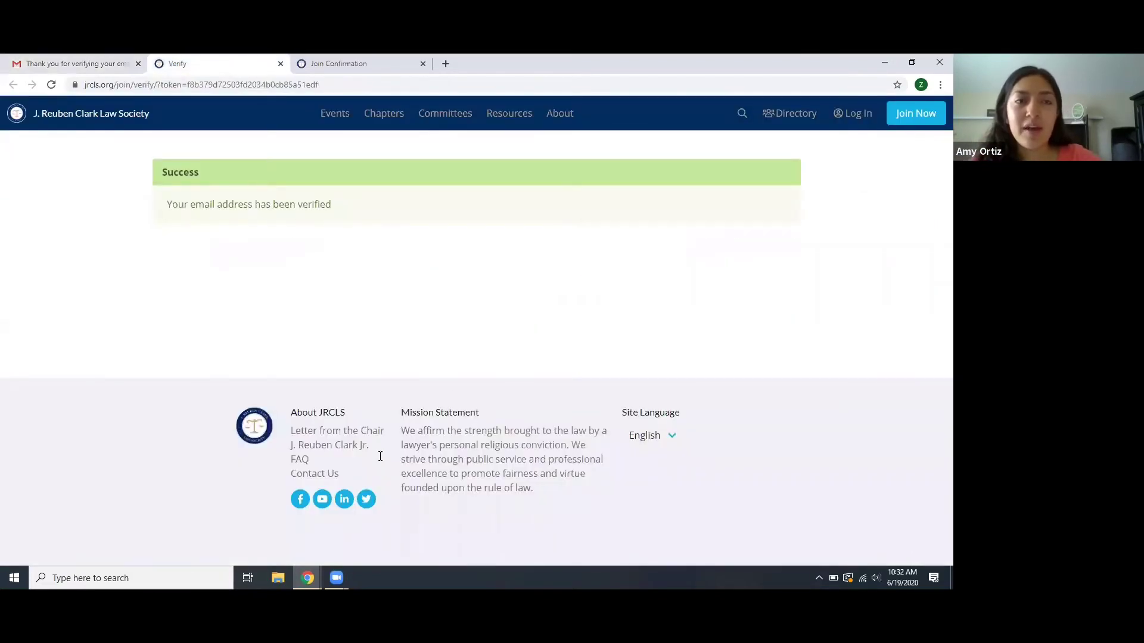
- Log in with the saved email and the account password, then open View Your Profile
left_click(848, 124)
left_click(750, 218)
left_click(748, 240)
left_click(734, 265)
type("•")
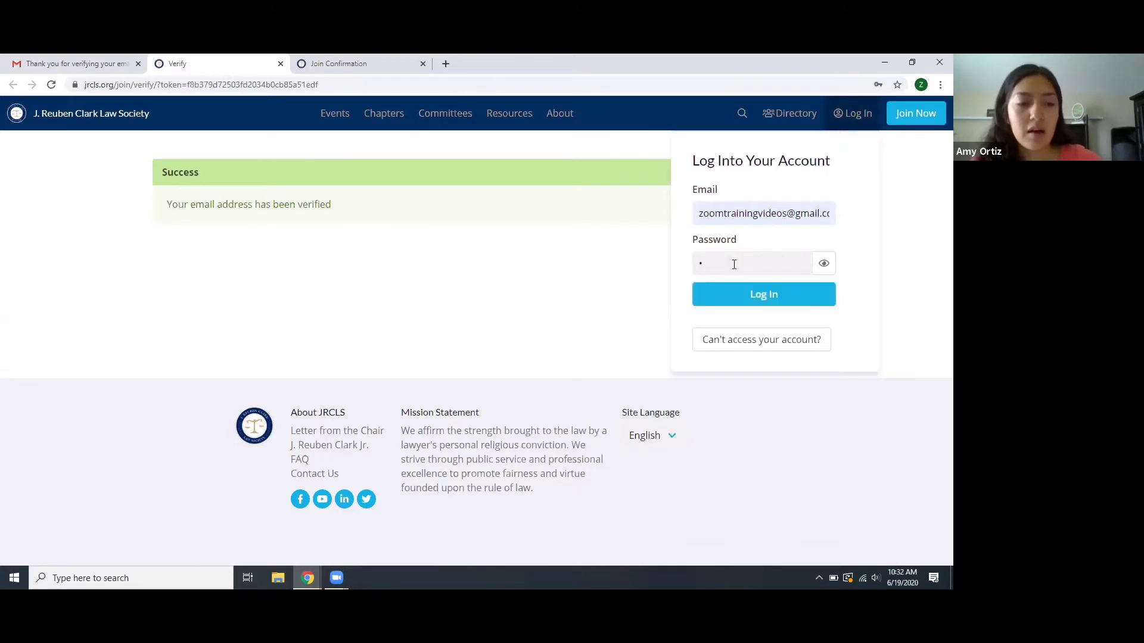
type("••••••••")
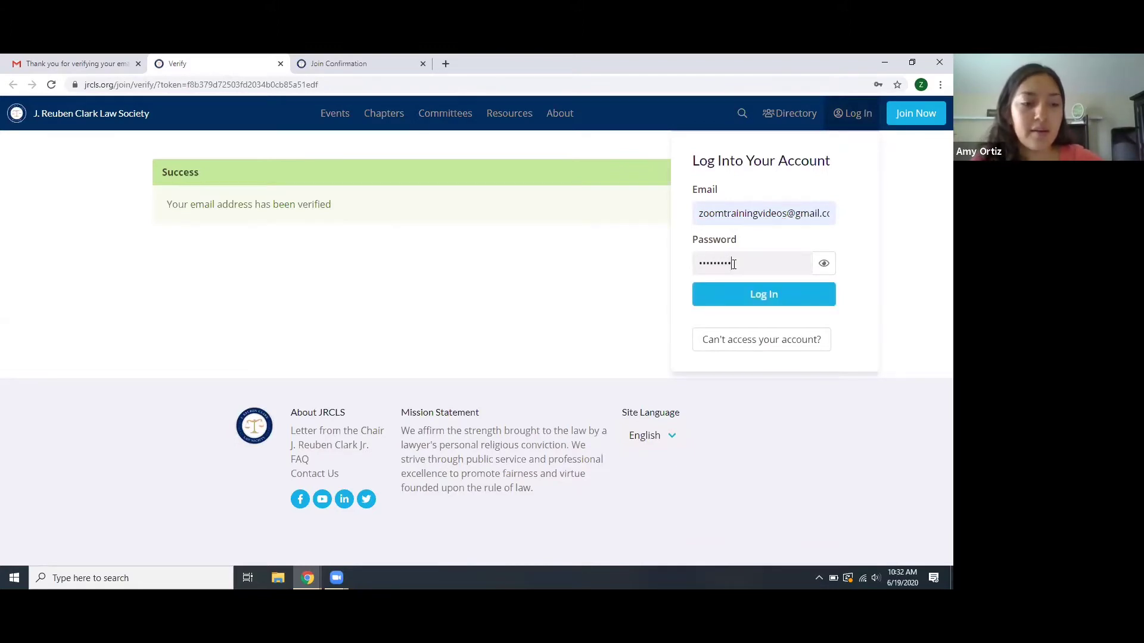
left_click(734, 294)
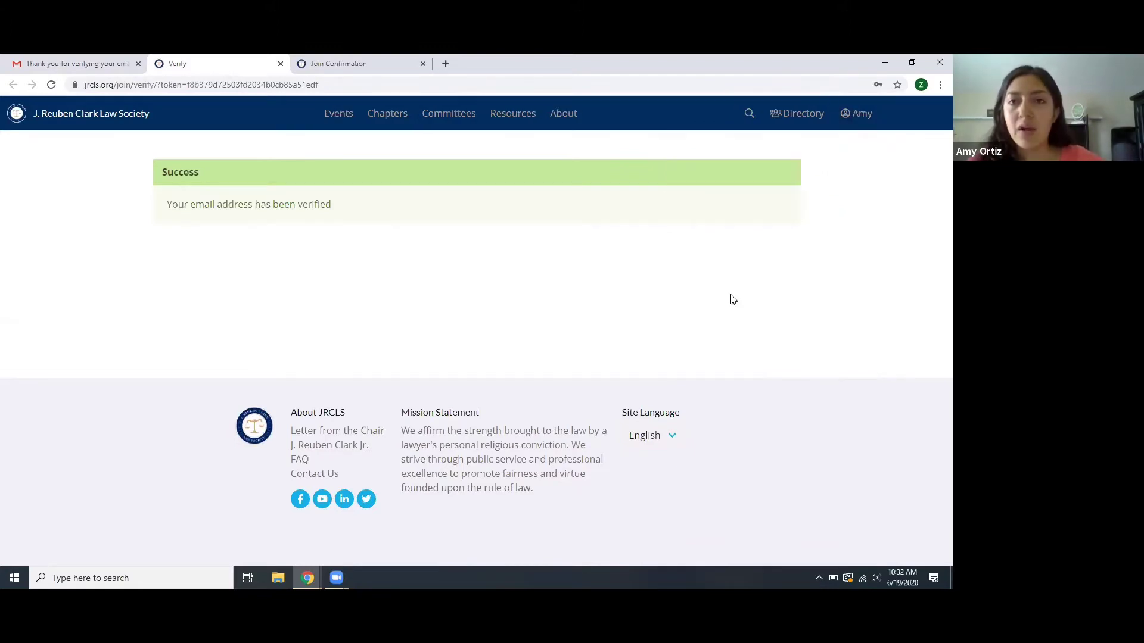
left_click(862, 114)
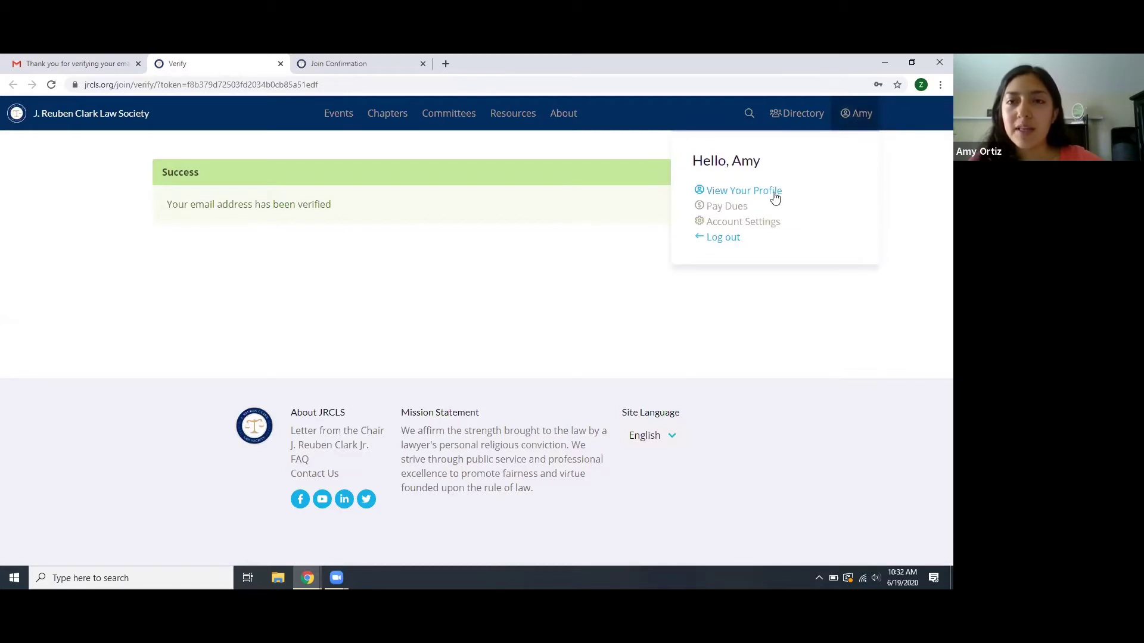
left_click(745, 192)
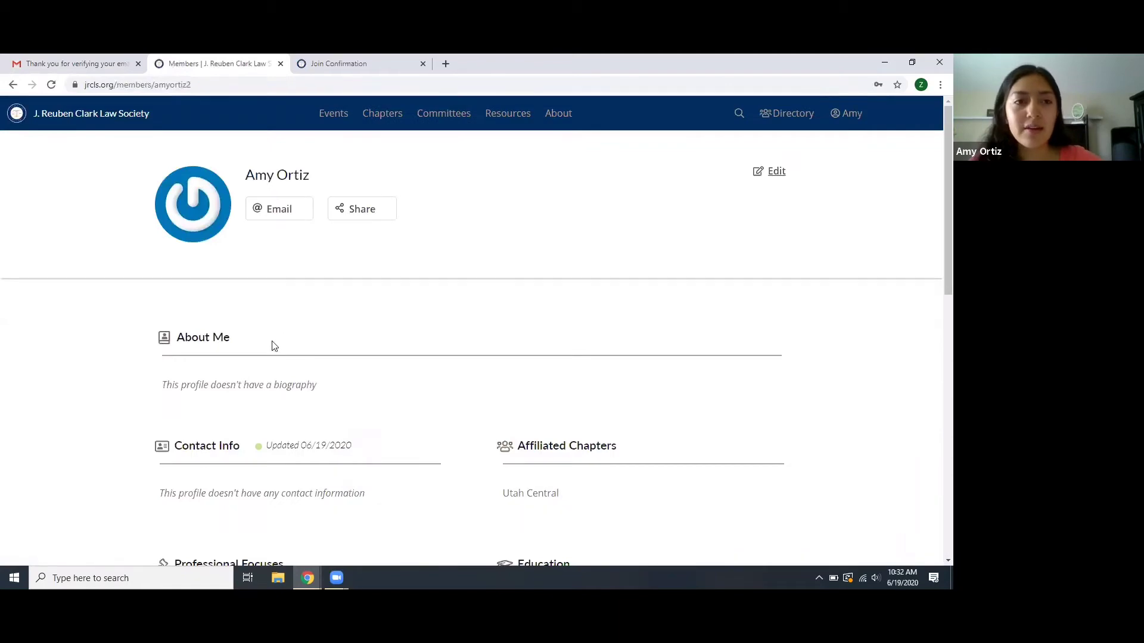
scroll(273, 345, "down", 4)
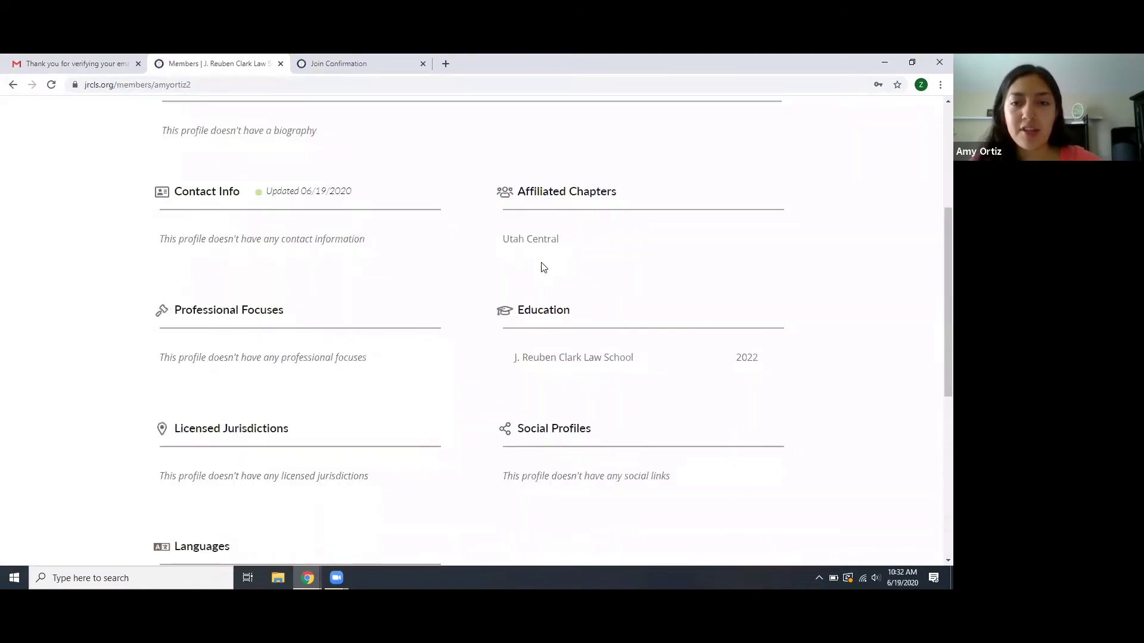
scroll(543, 268, "down", 5)
scroll(543, 268, "up", 5)
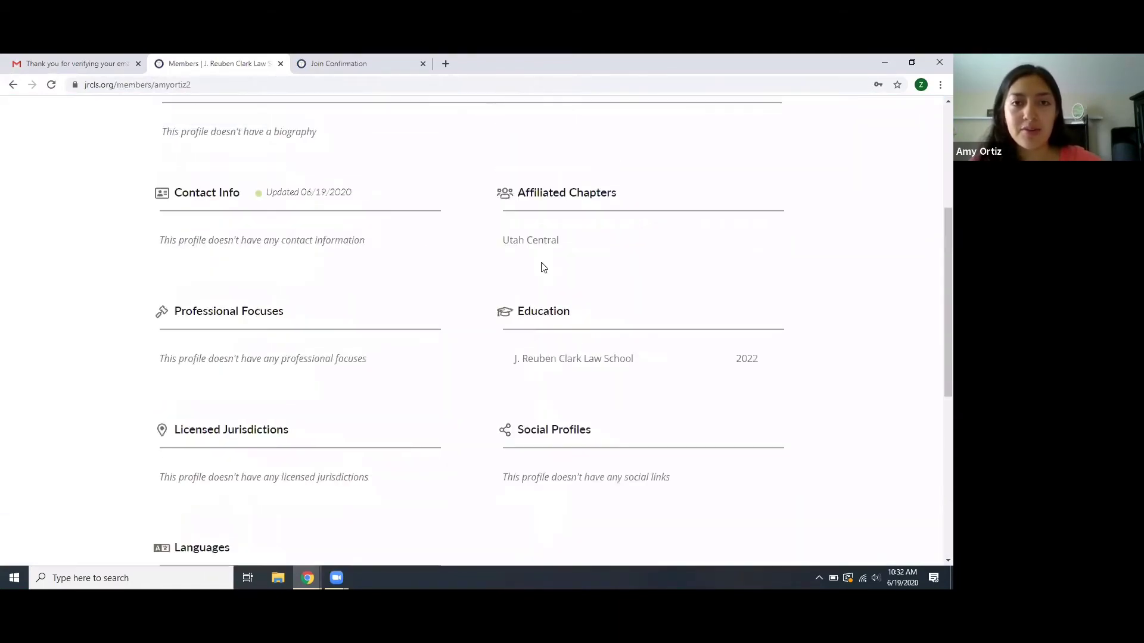
scroll(542, 266, "up", 4)
scroll(543, 268, "down", 4)
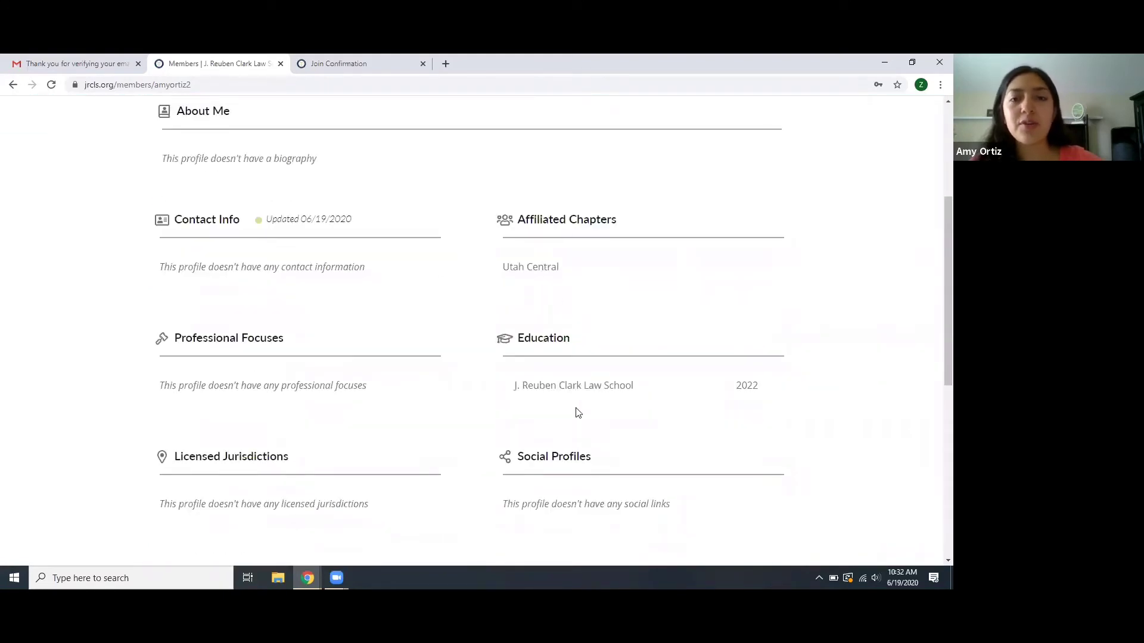
scroll(327, 232, "up", 4)
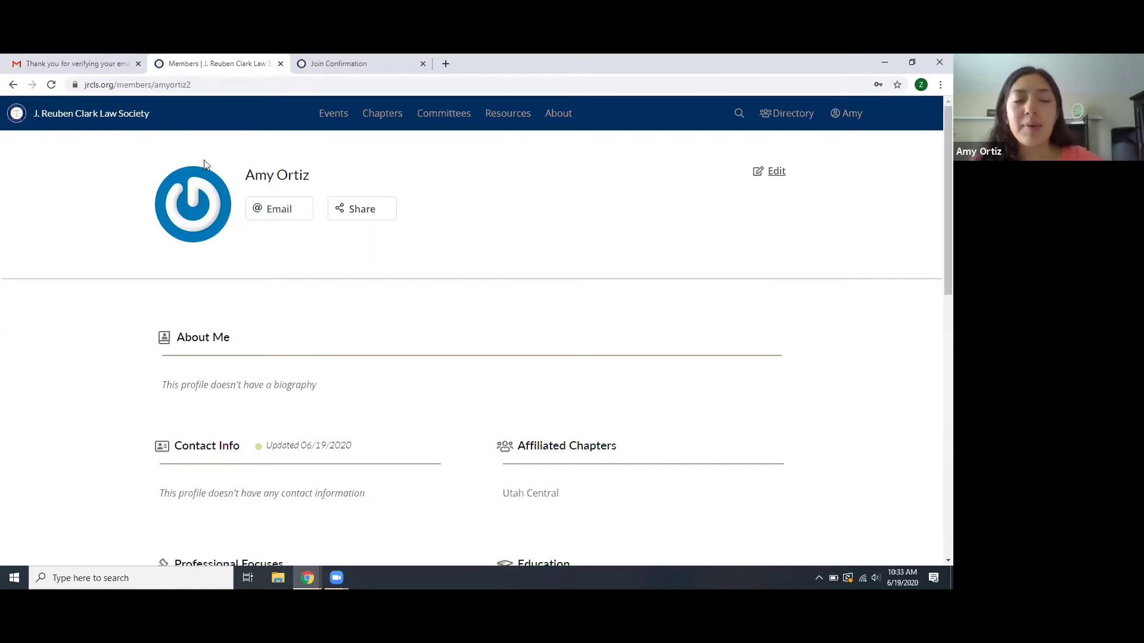
- Follow the verification email's Gravatar account link and choose Create Your Own Gravatar
left_click(78, 62)
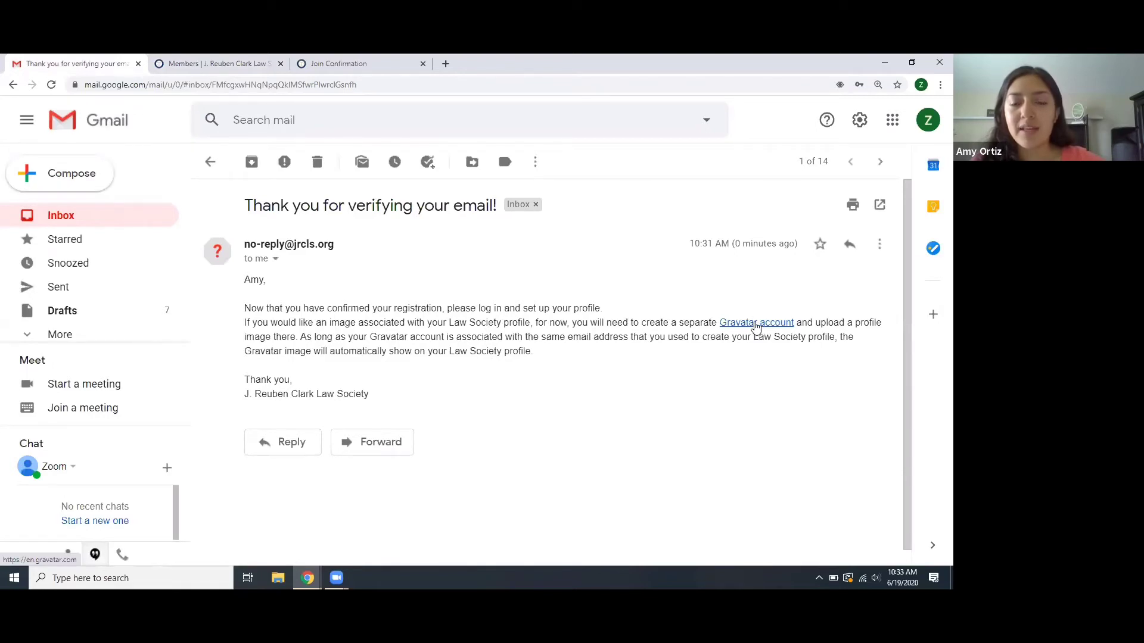
left_click(754, 324)
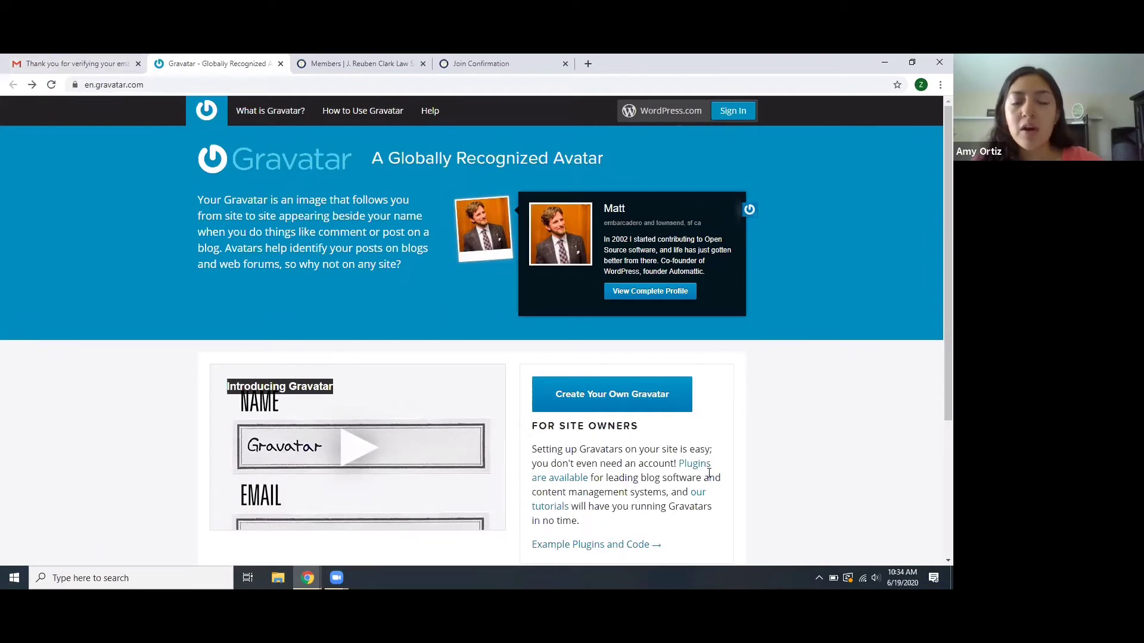
left_click(607, 411)
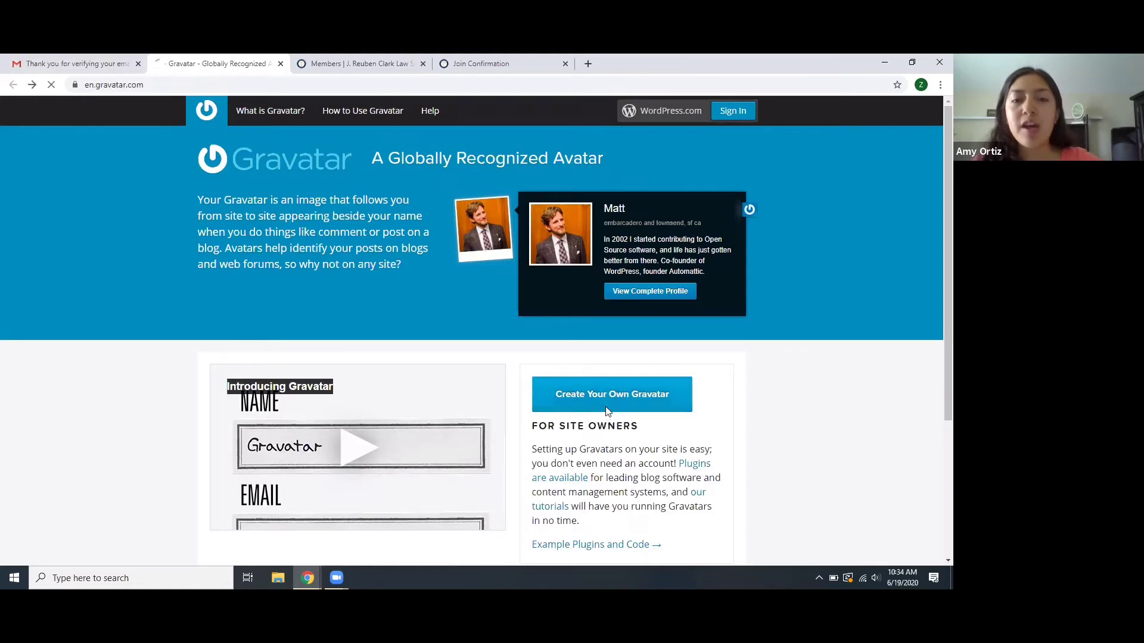
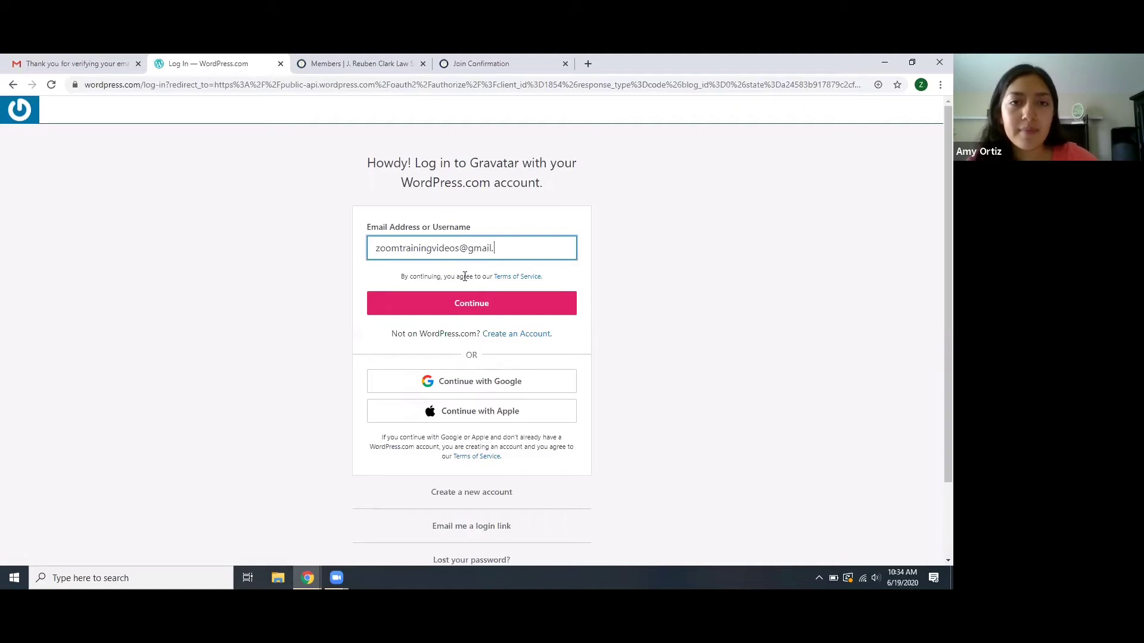
- Log in to Gravatar with the account password and decline Chrome's offer to save it
left_click(475, 299)
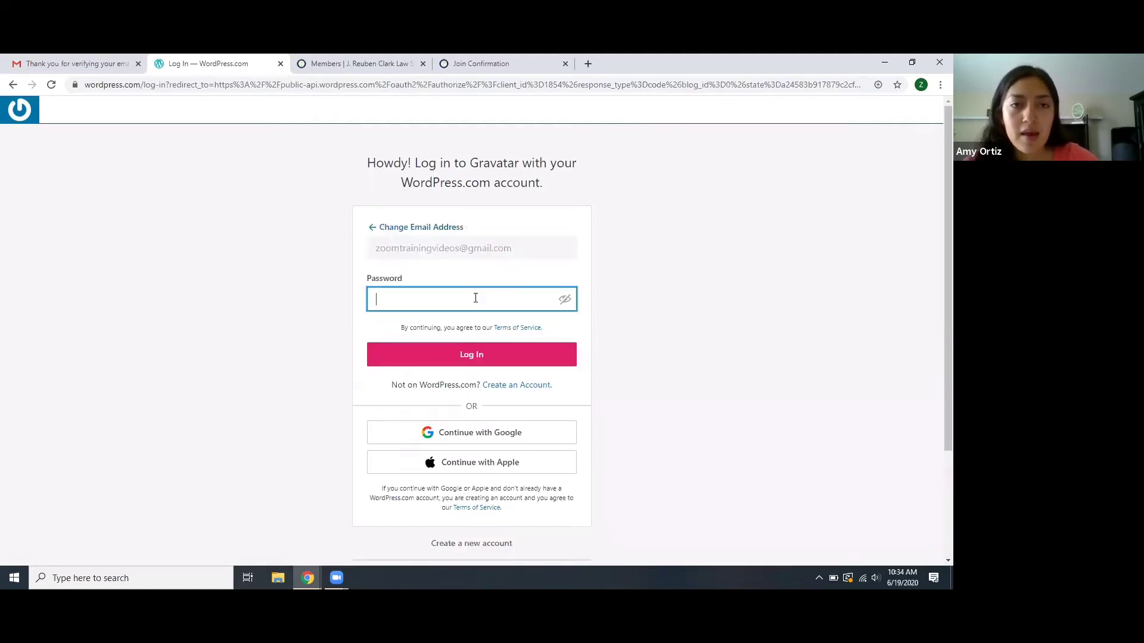
type("•")
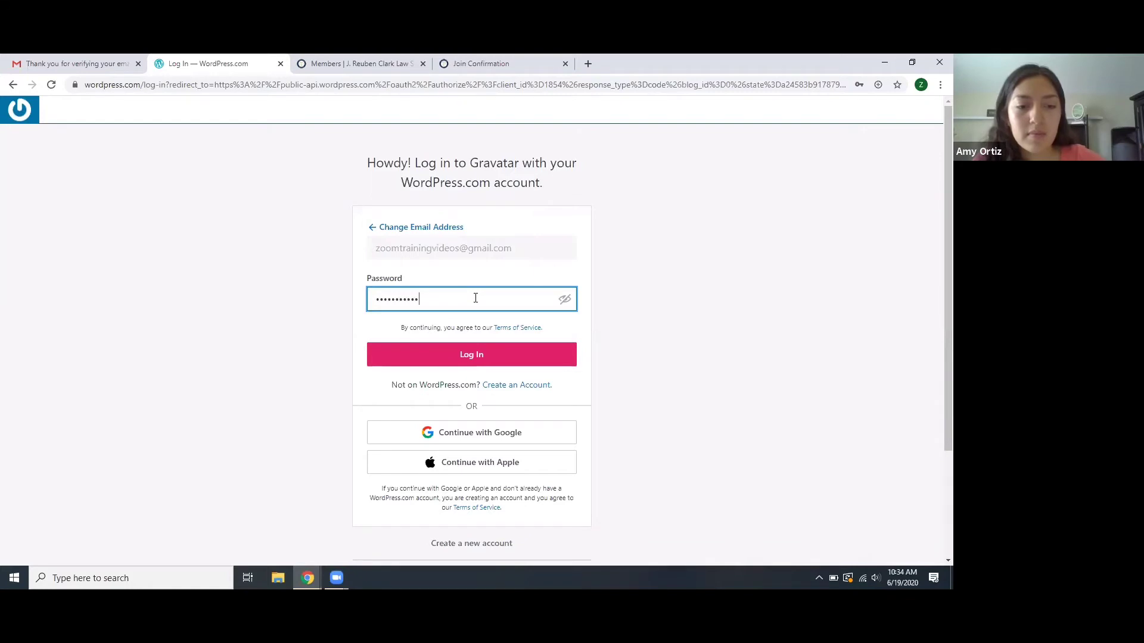
key("Return")
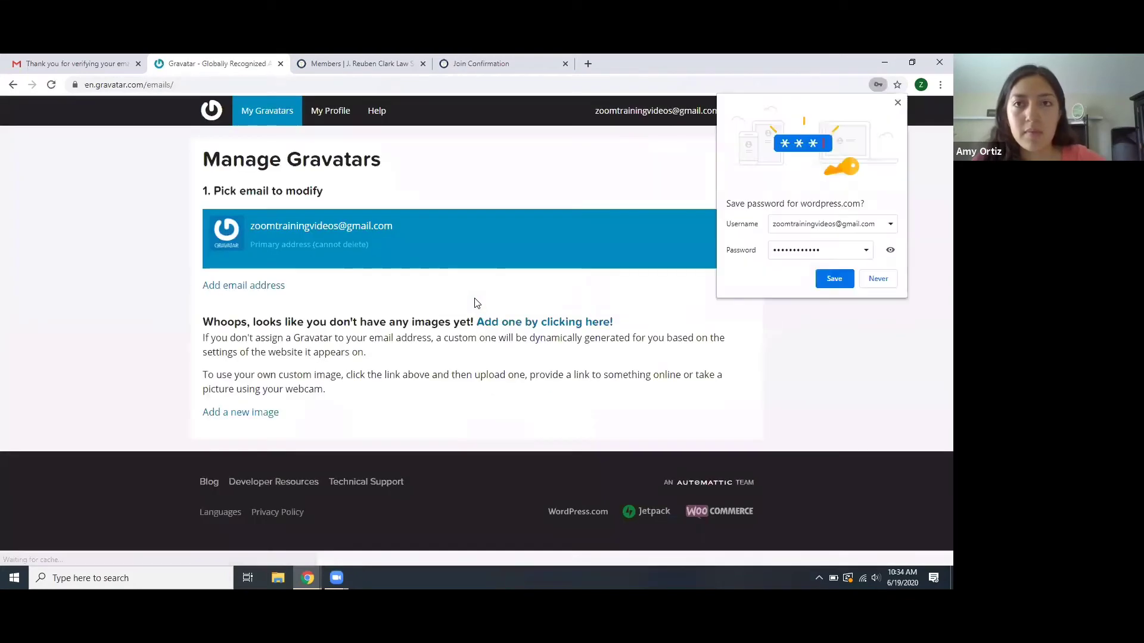
left_click(876, 280)
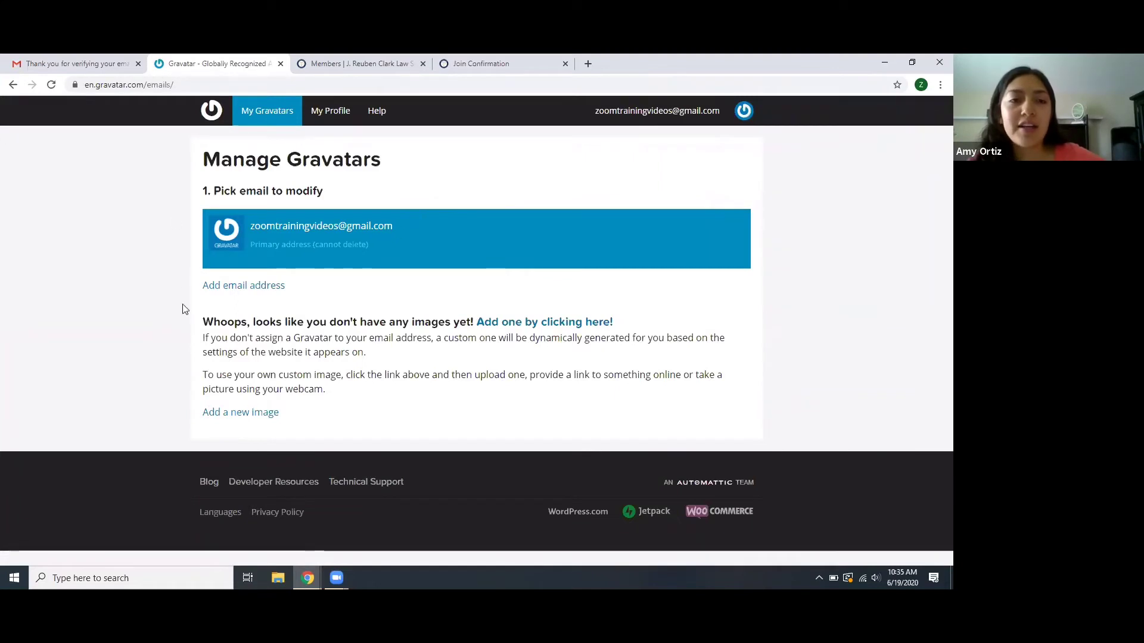
- Start a new Gravatar image upload and pick Profile Picture.jpg from Downloads
left_click(237, 413)
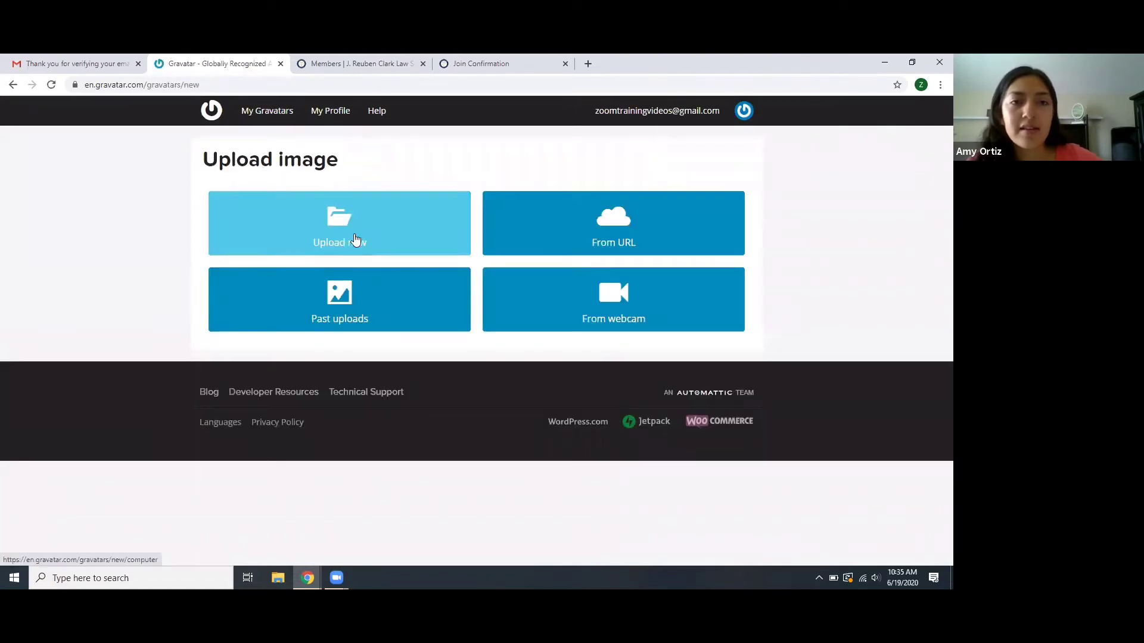
left_click(356, 239)
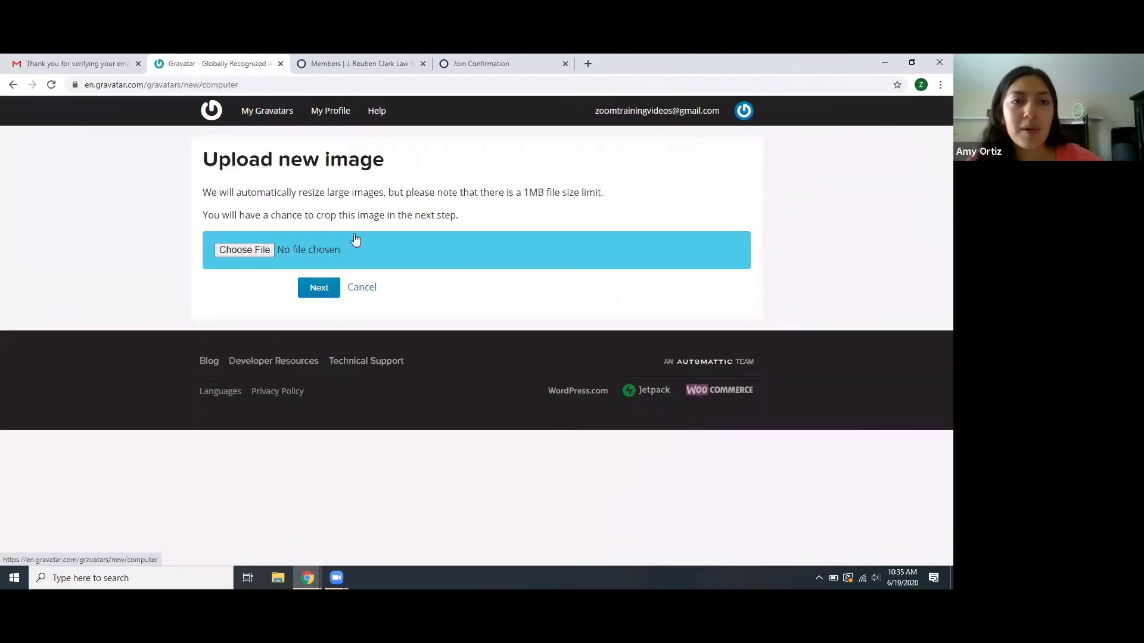
left_click(246, 249)
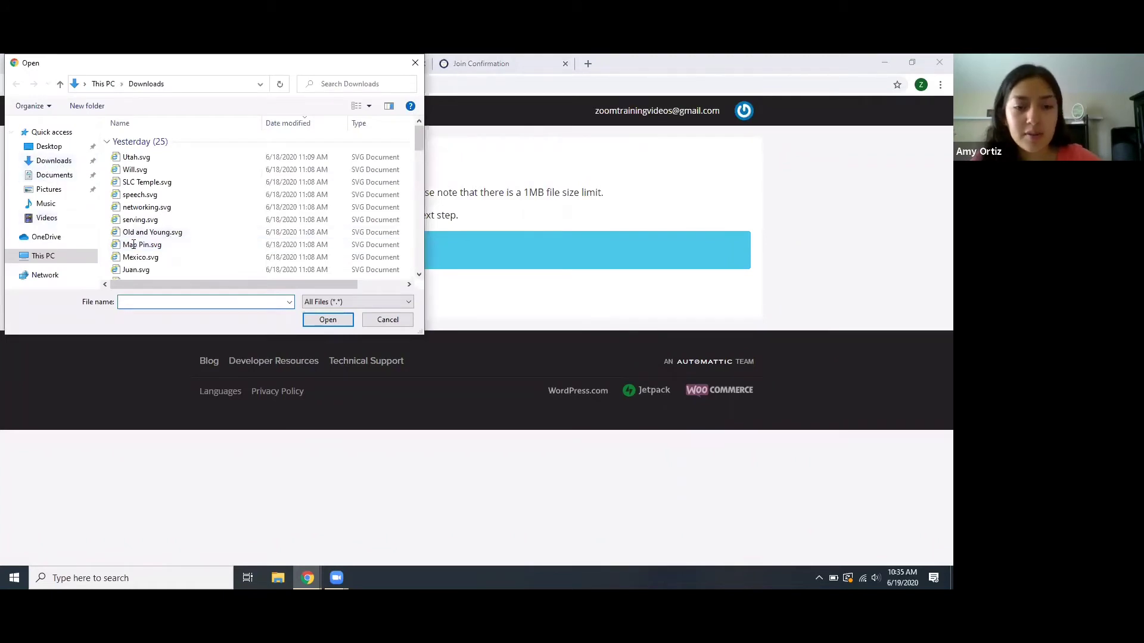
left_click(122, 302)
type("pr")
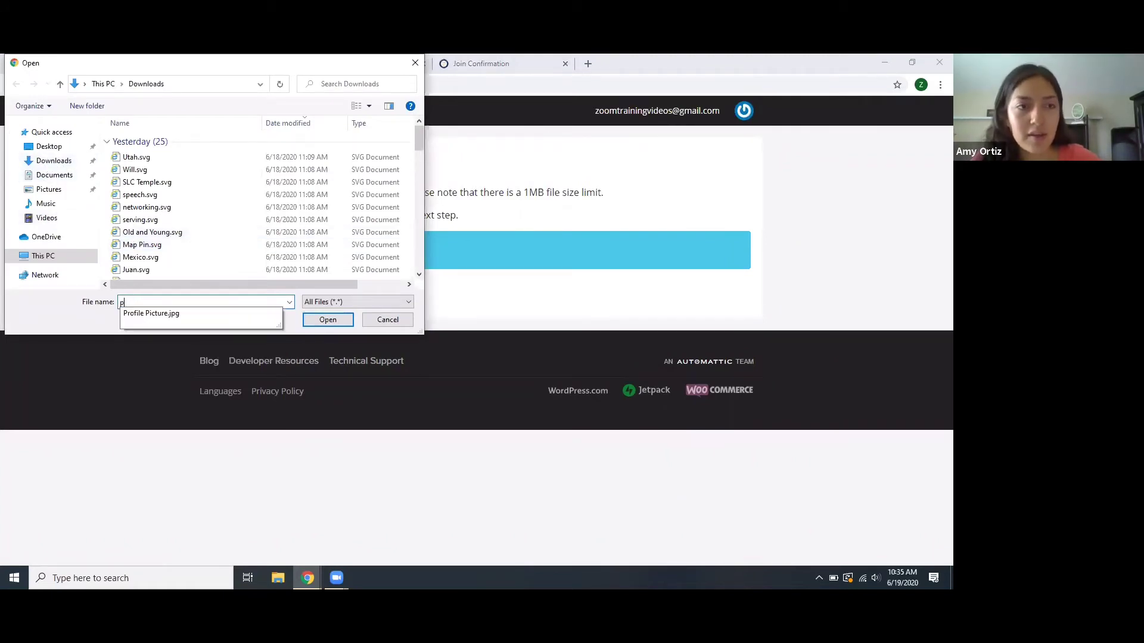
left_click(145, 315)
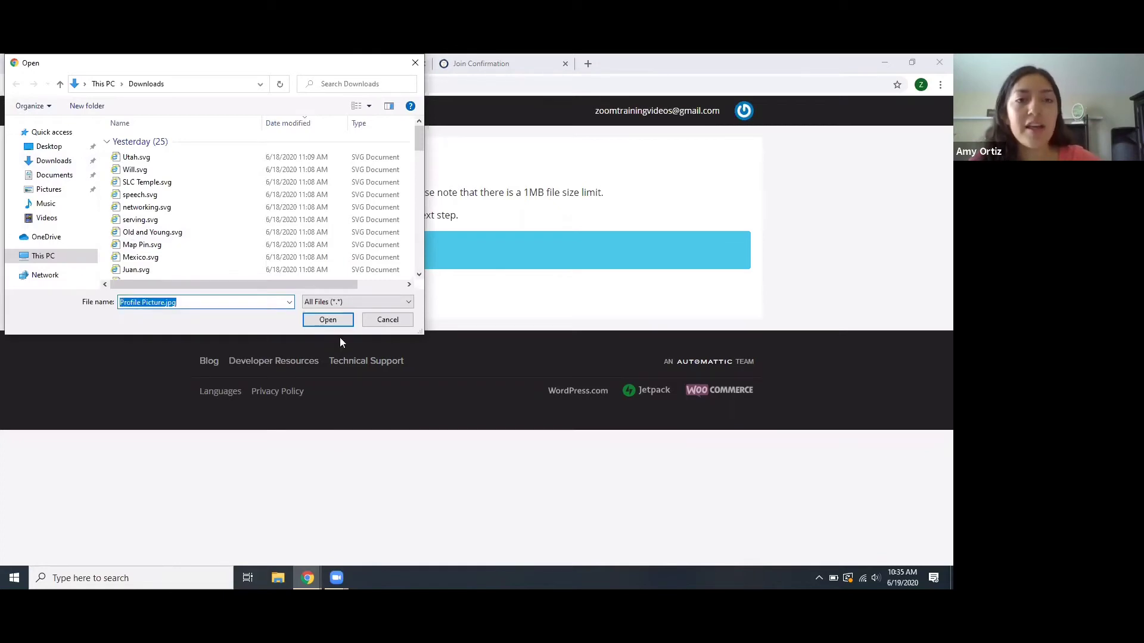
left_click(327, 320)
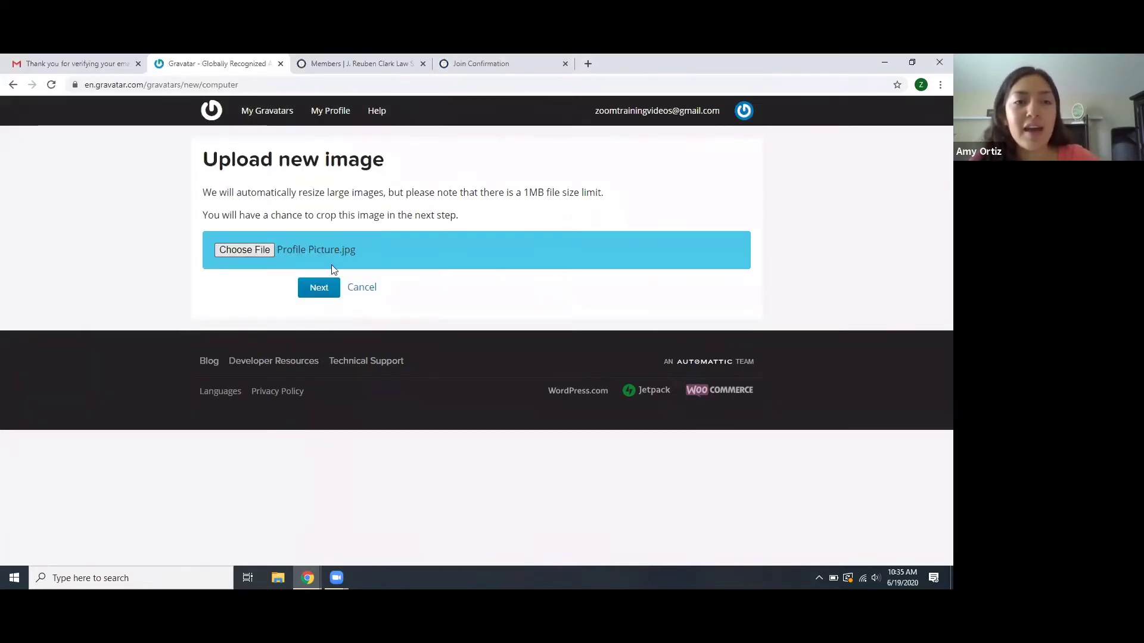
- Reposition the dotted crop box over the uploaded photo and apply the crop
left_click(311, 289)
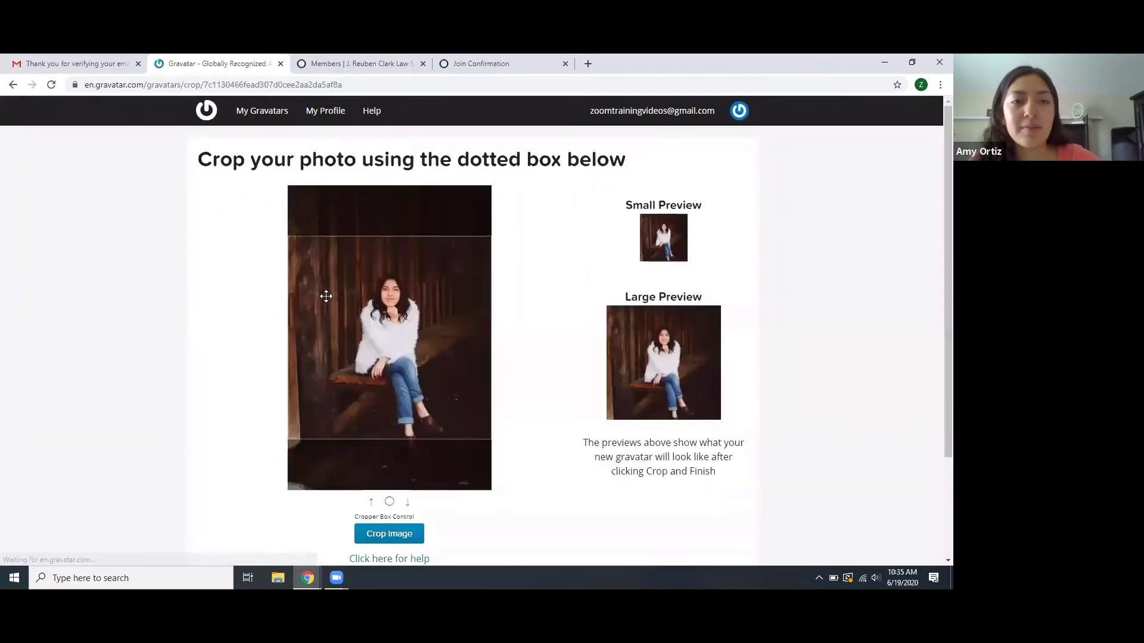
left_click_drag(372, 360, 432, 381)
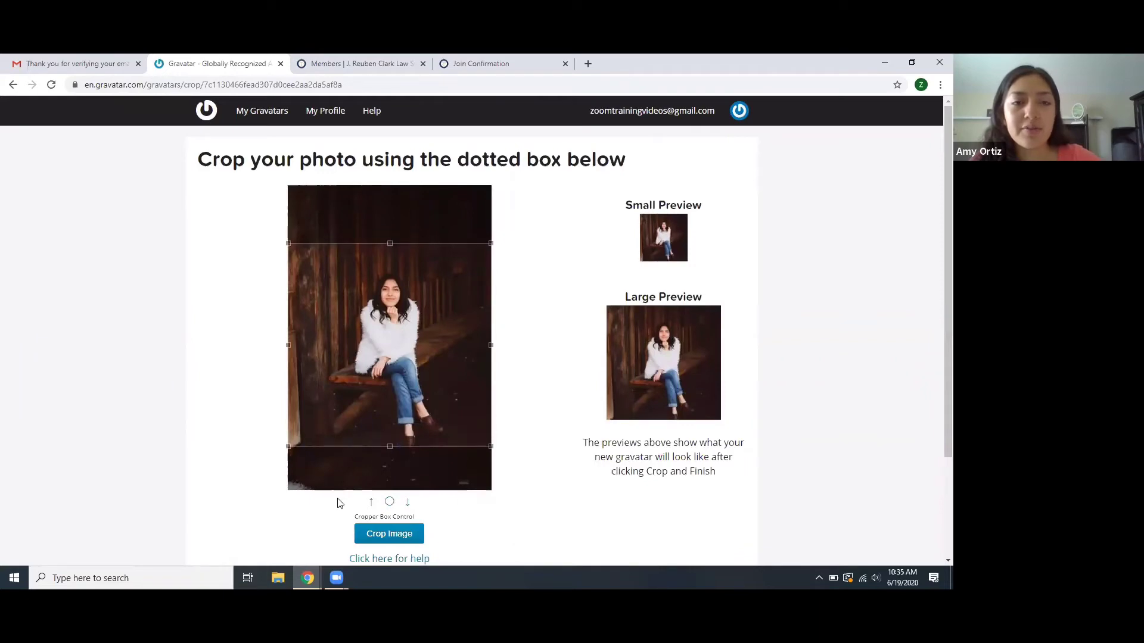
scroll(396, 423, "down", 2)
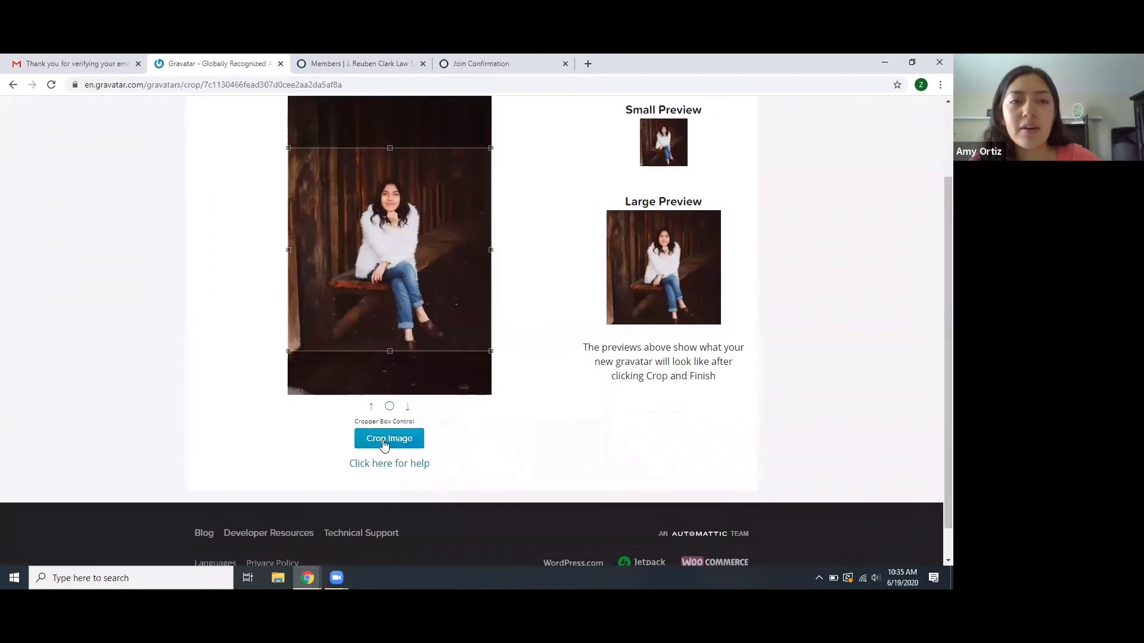
left_click(384, 444)
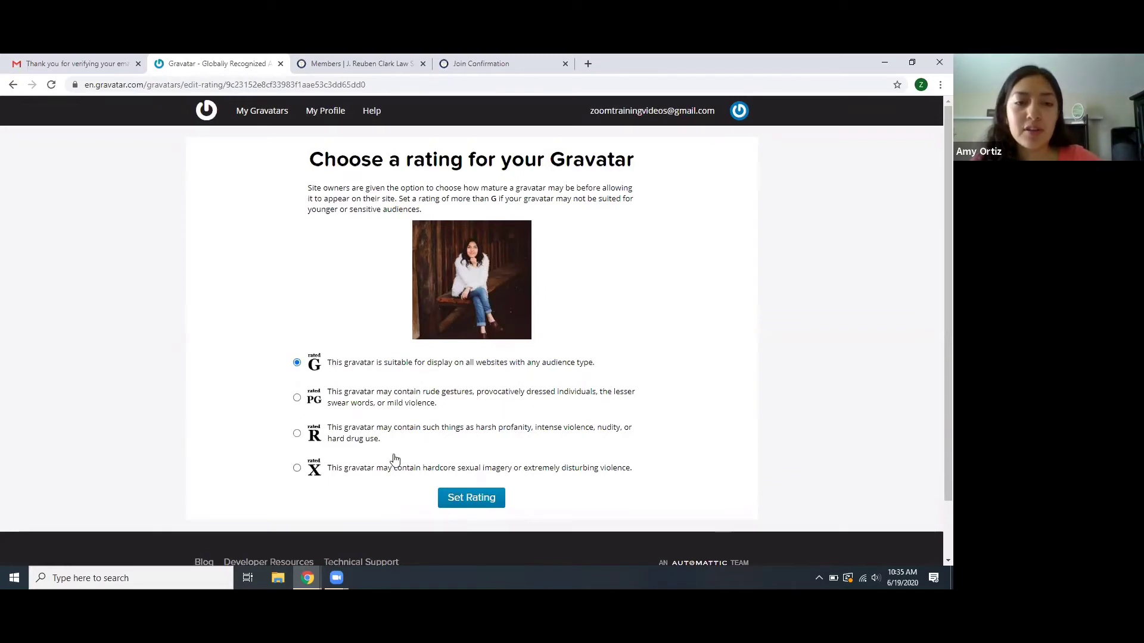
- Rate the cropped photo G, confirm it as the primary e-mail's Gravatar, and return to the profile tab
left_click(452, 501)
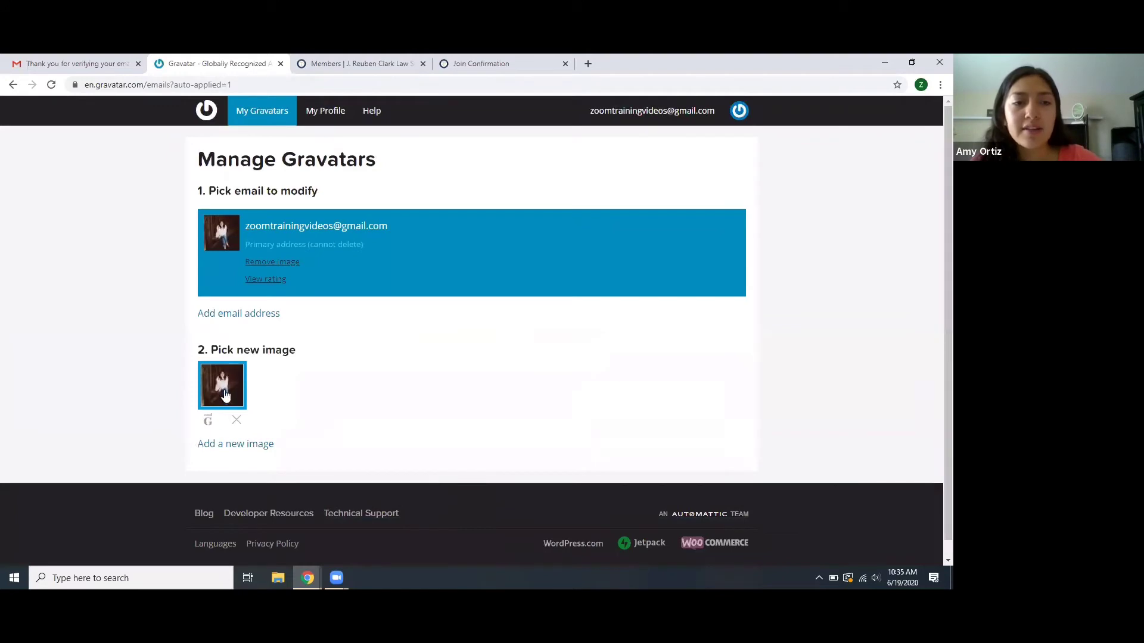
left_click(224, 393)
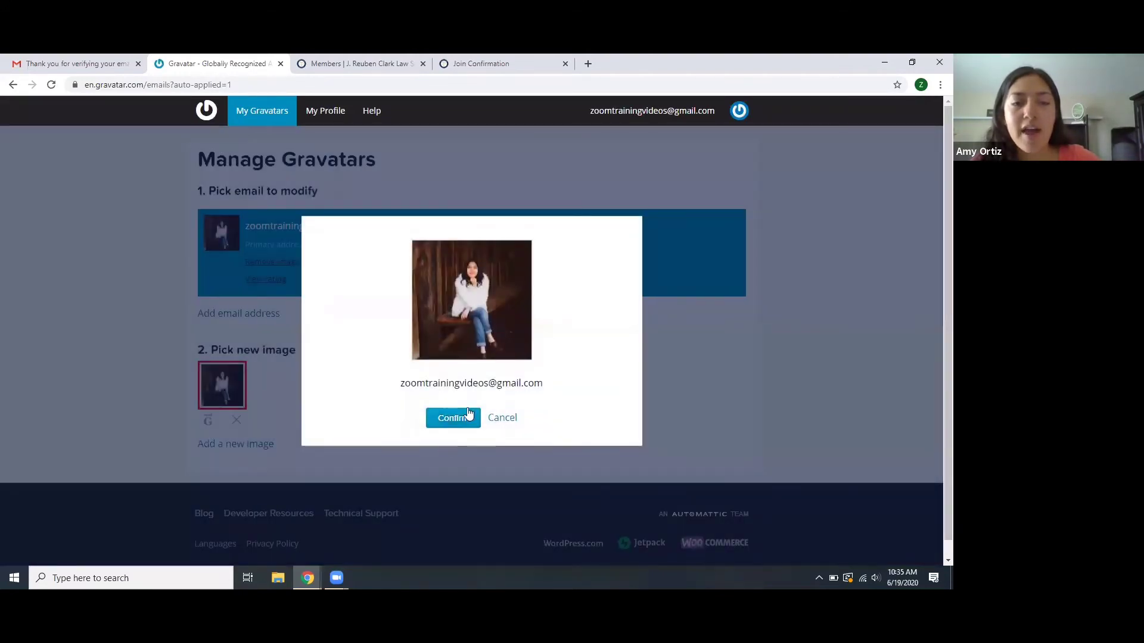
left_click(454, 419)
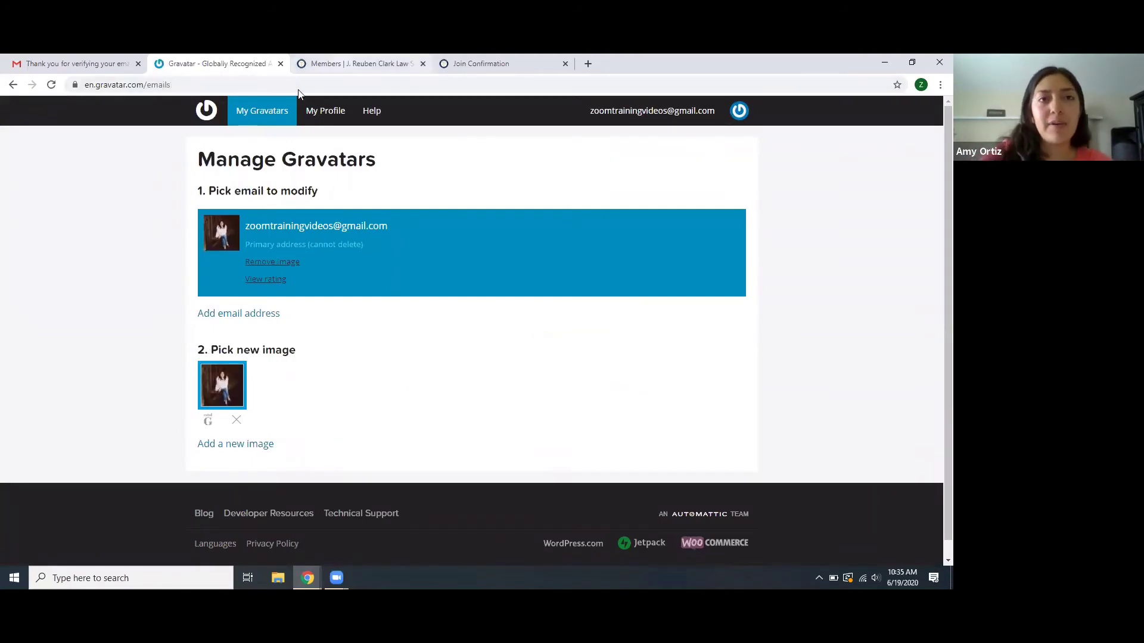
key("ctrl+Tab")
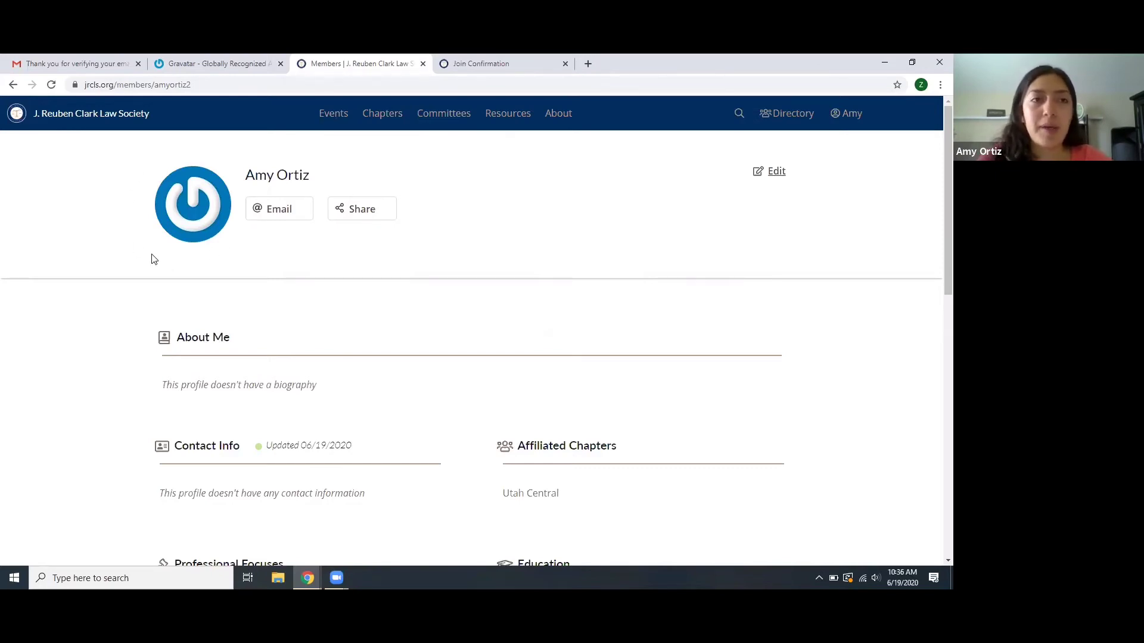
- Reload the member profile to show the new photo, review it, and open Edit Profile
left_click(51, 84)
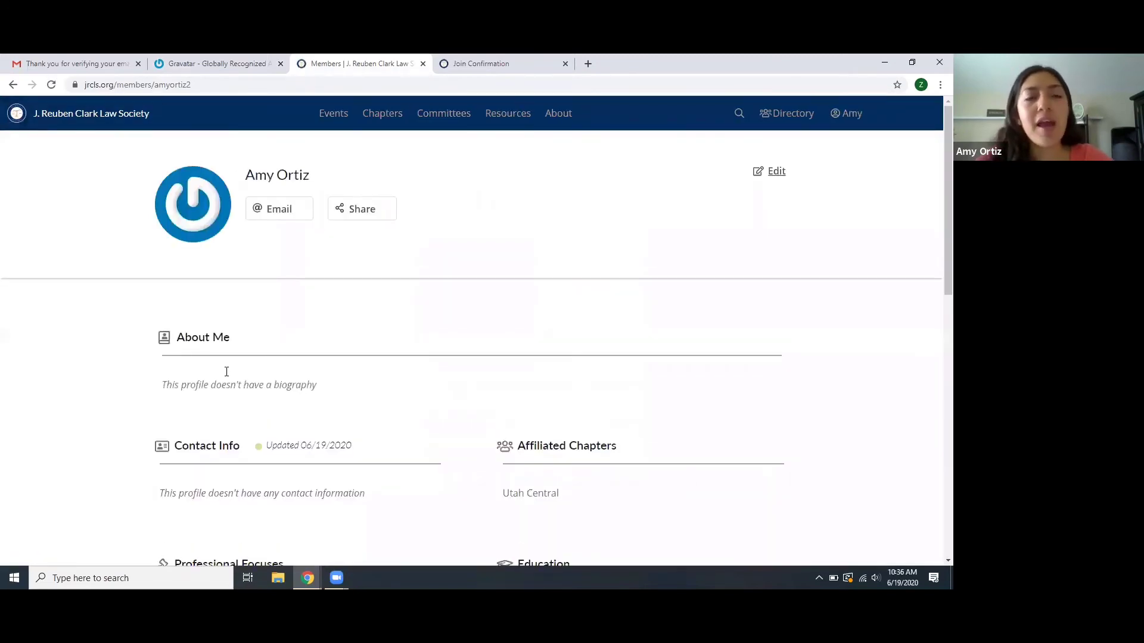
scroll(333, 456, "down", 6)
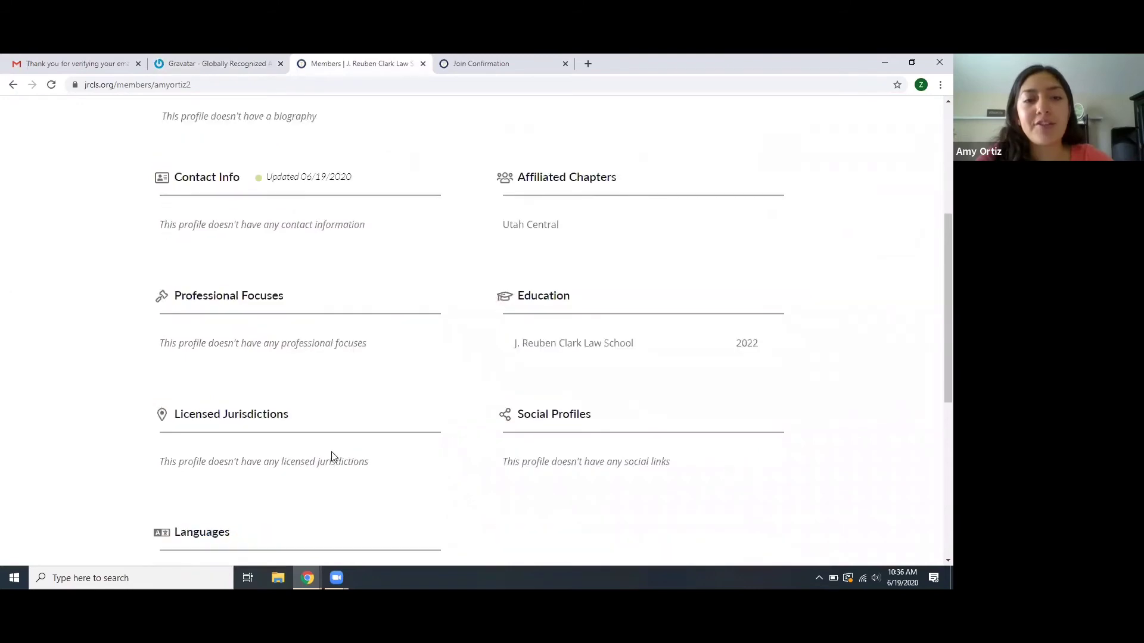
scroll(334, 456, "up", 5)
scroll(334, 457, "up", 1)
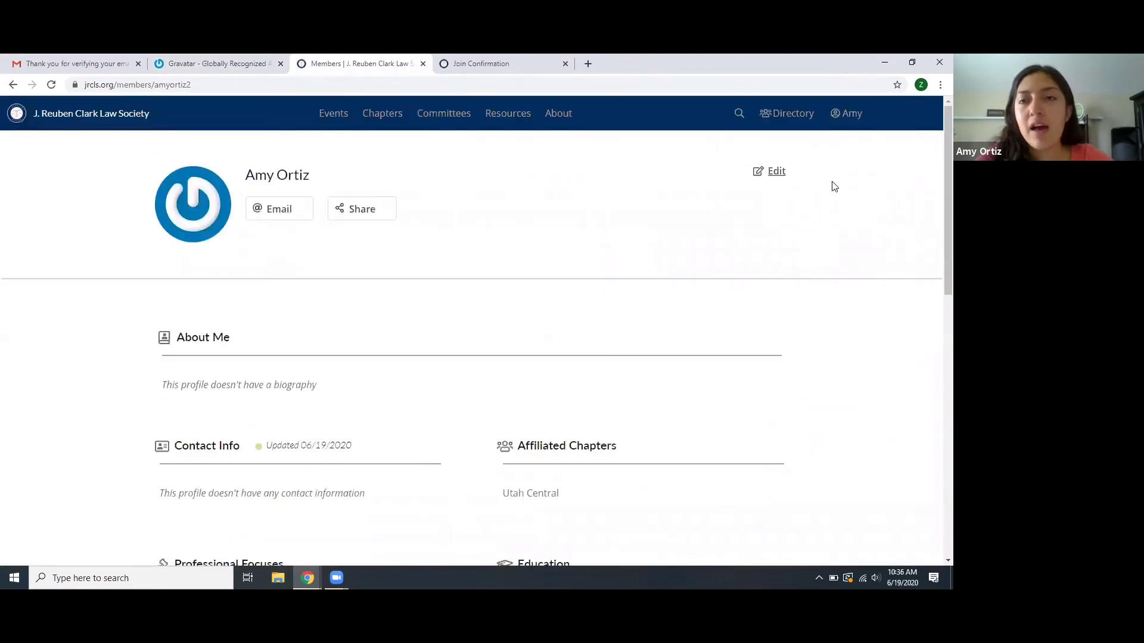
left_click(773, 174)
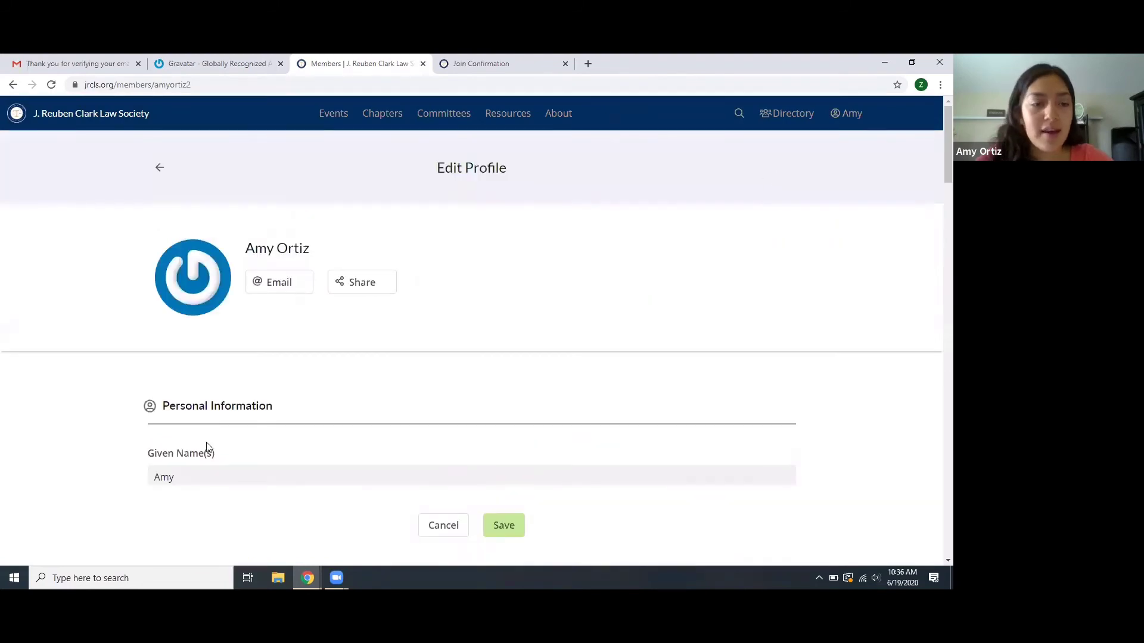
- Set gender to Female and paste the biography about BYU Law and External Relations Office work
scroll(208, 447, "down", 4)
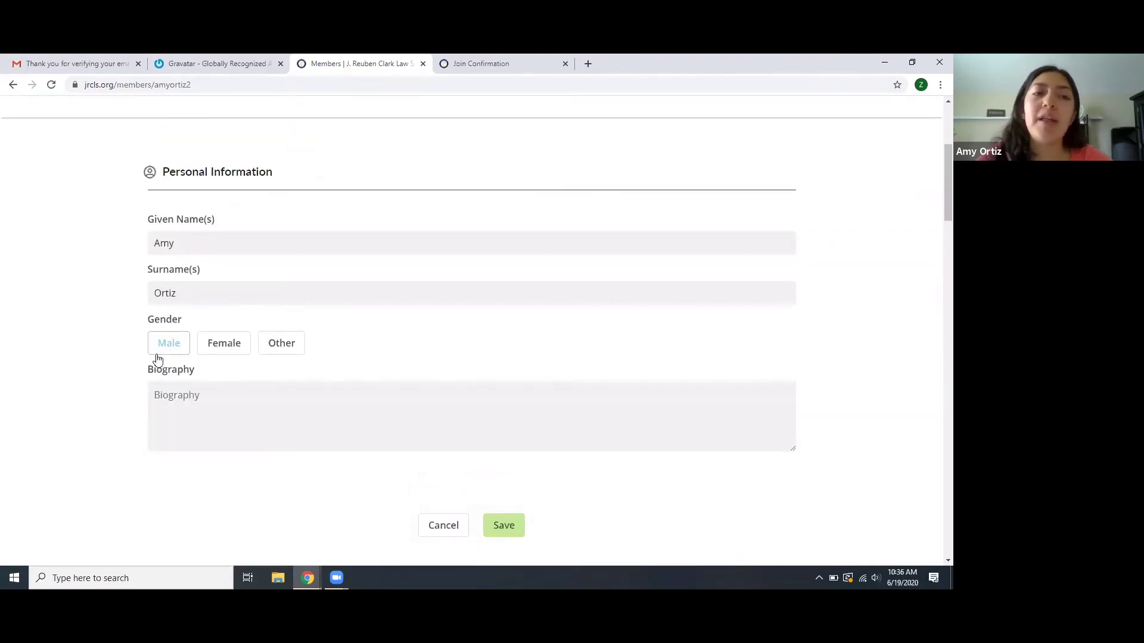
left_click(221, 349)
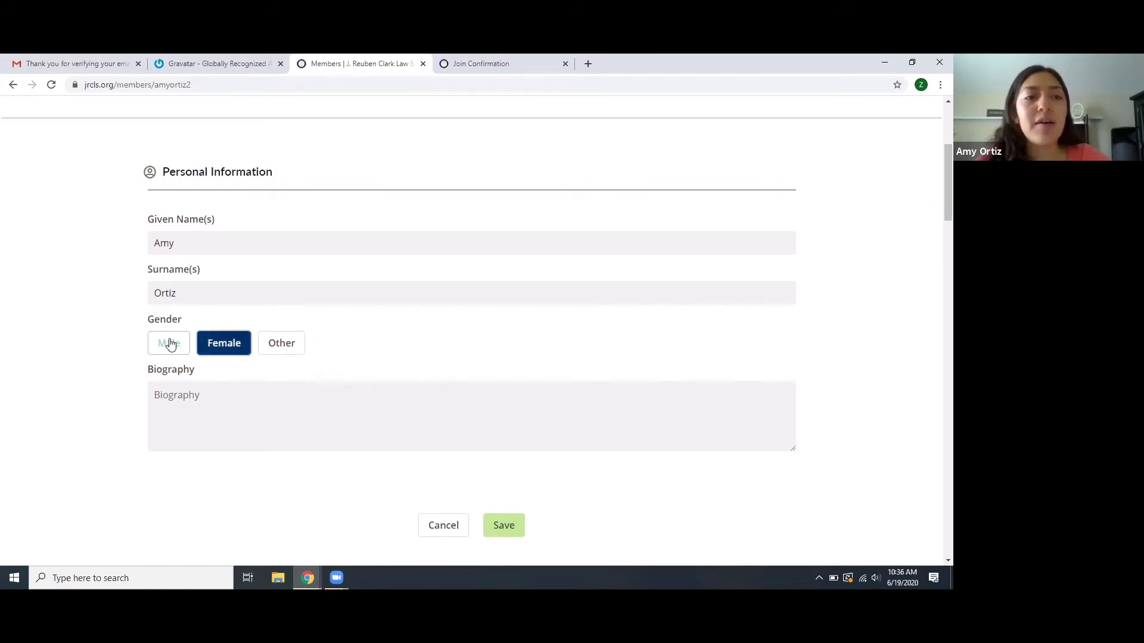
scroll(108, 337, "down", 3)
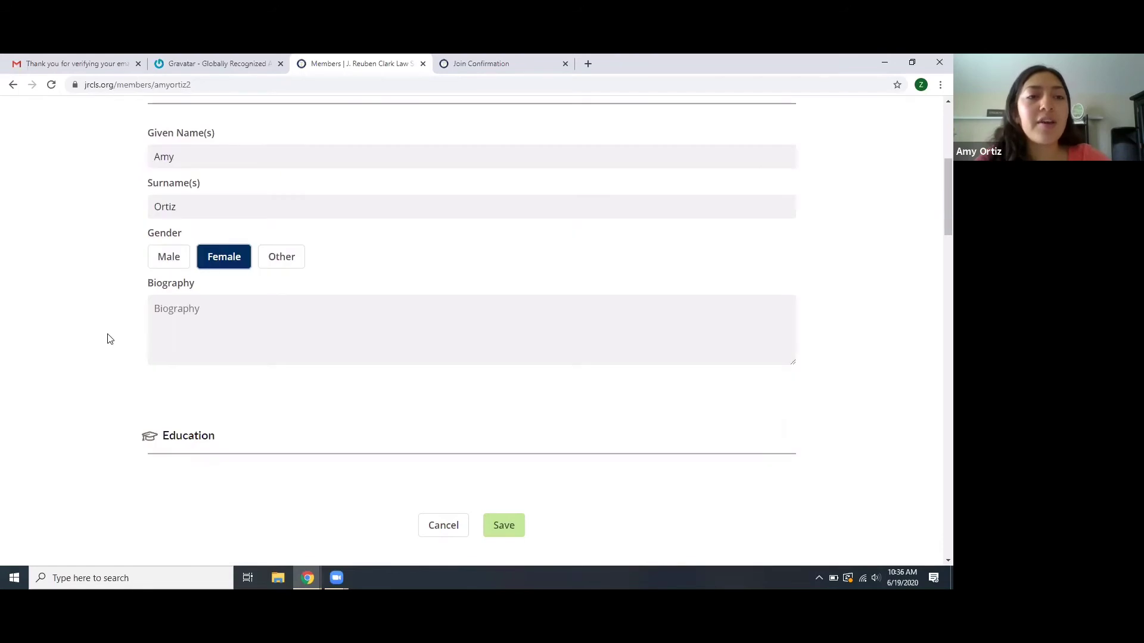
left_click(190, 231)
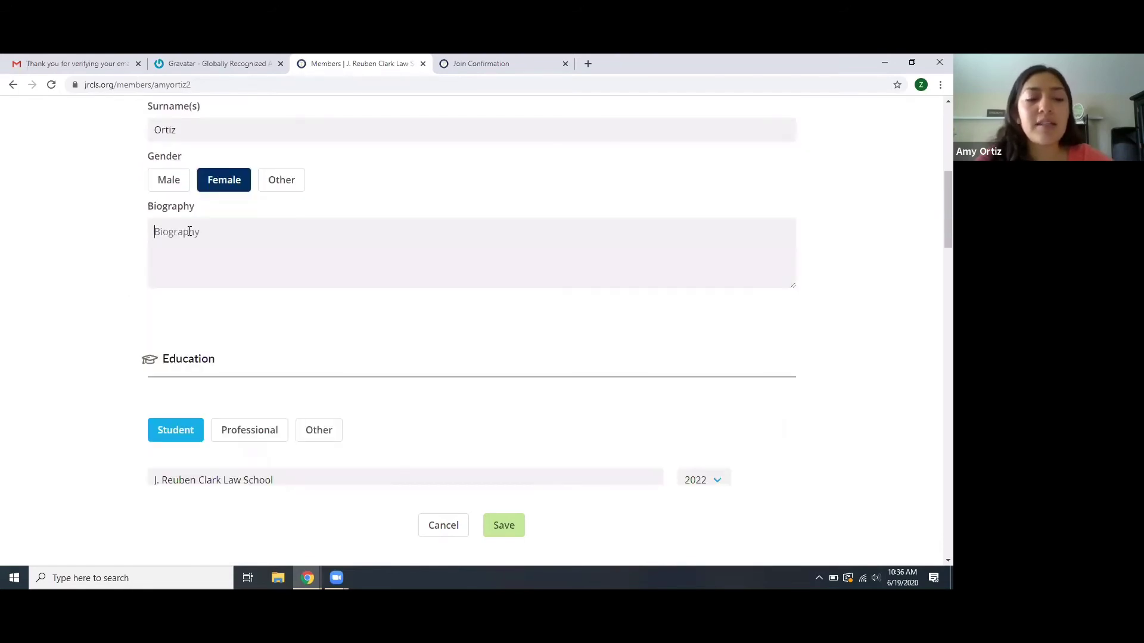
type("I am currently studying at BYU Law and working as a Student Administrative Assistant in the BYU Law External Relations Office.")
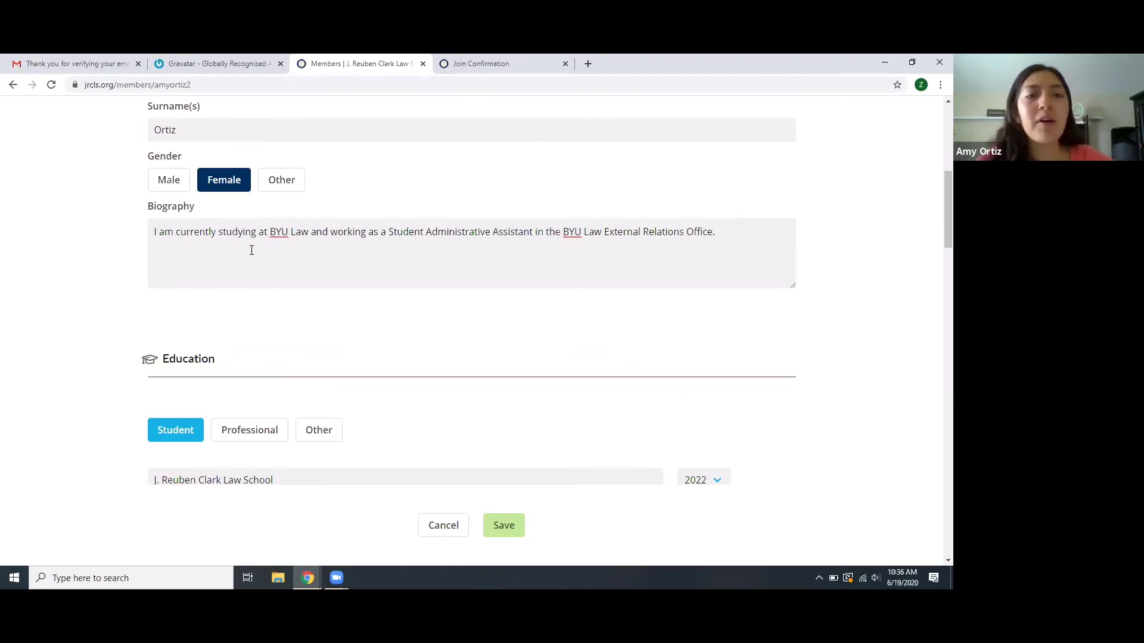
scroll(322, 296, "down", 3)
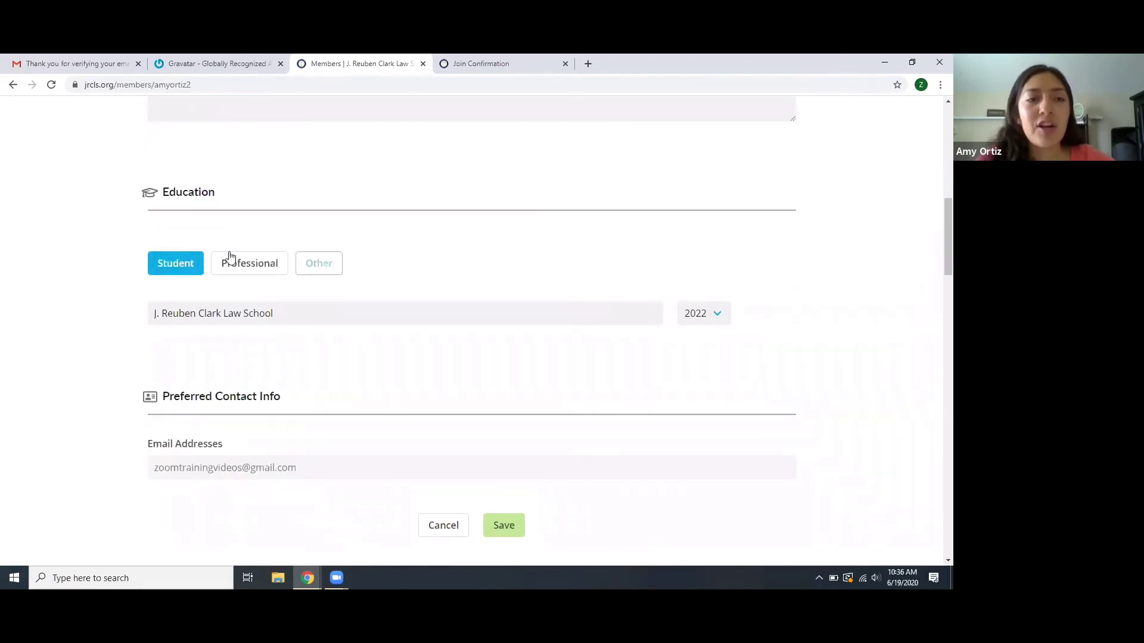
scroll(217, 366, "down", 2)
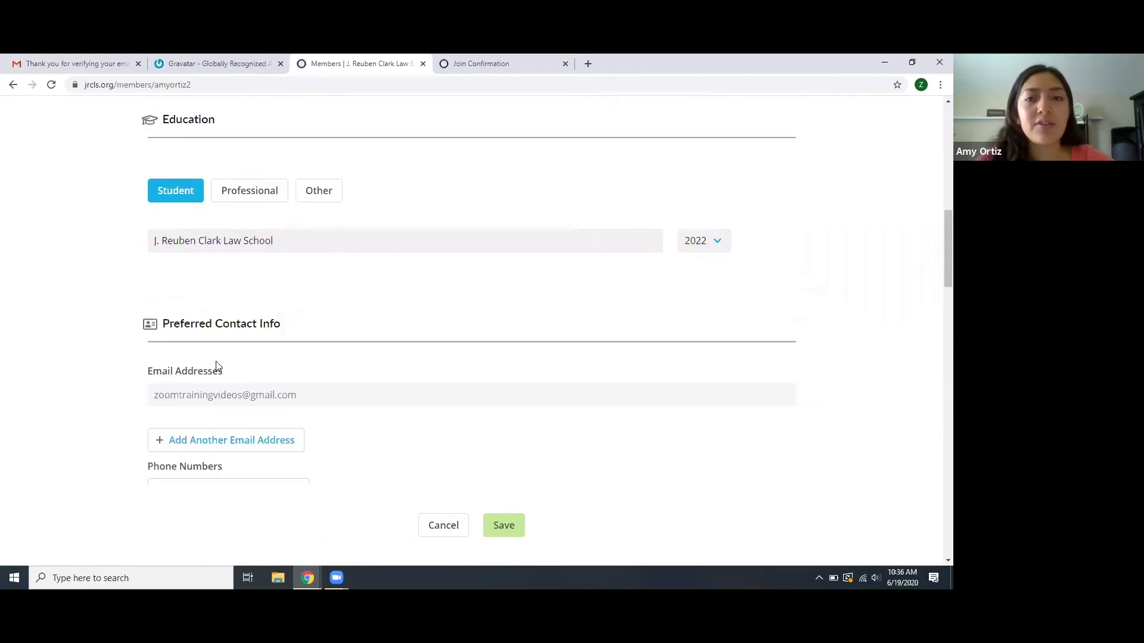
scroll(267, 292, "down", 3)
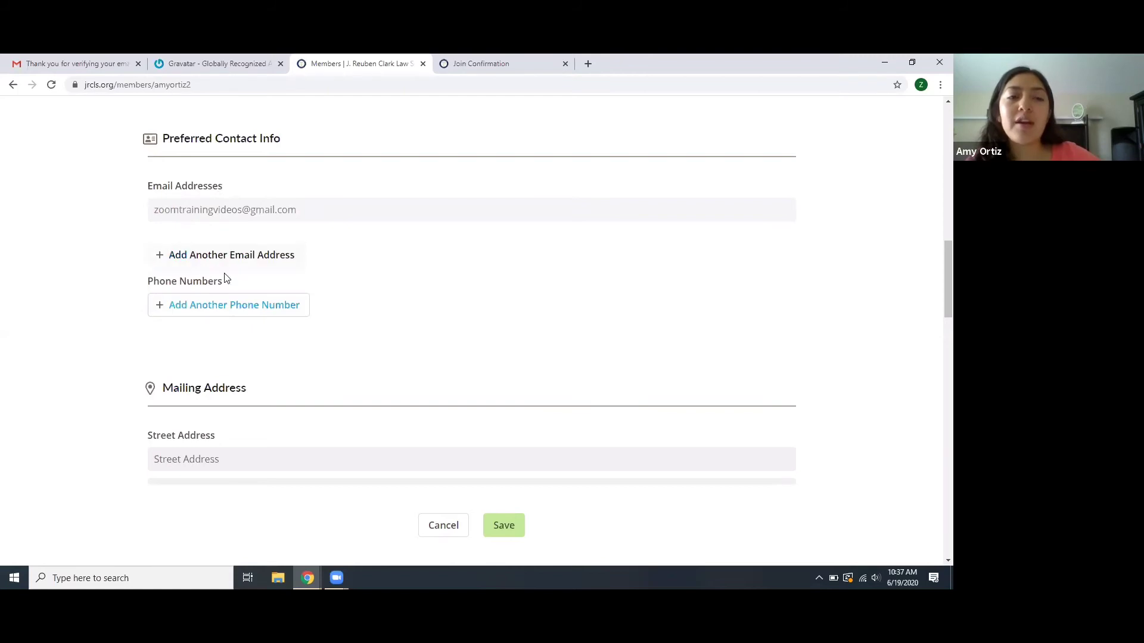
- Add an extra e-mail address entry, then discard it
left_click(237, 255)
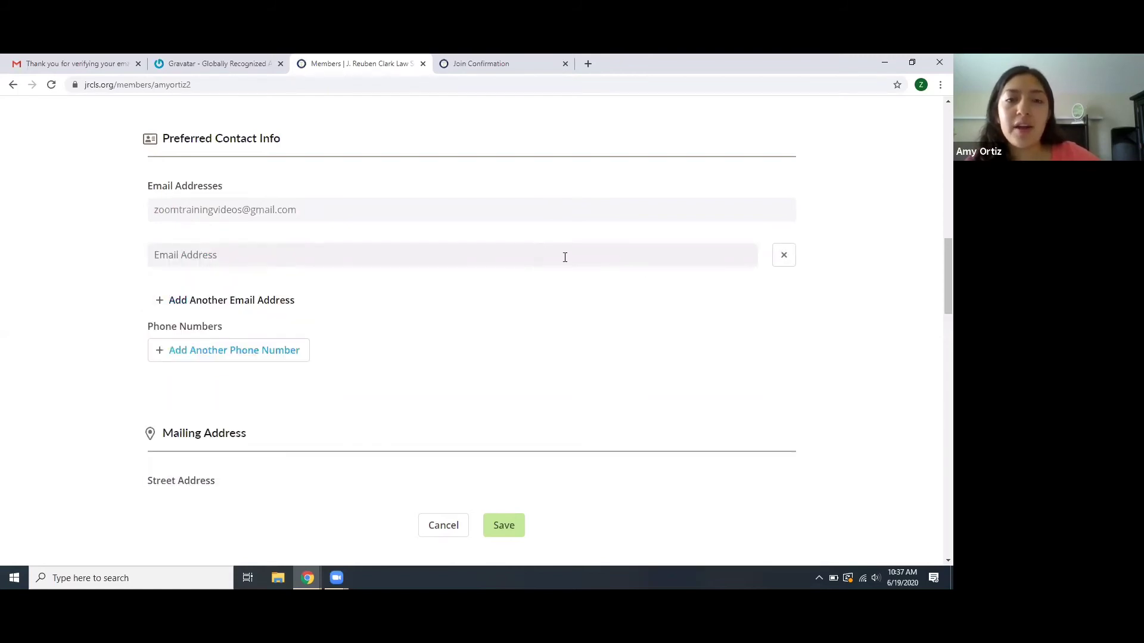
left_click(785, 256)
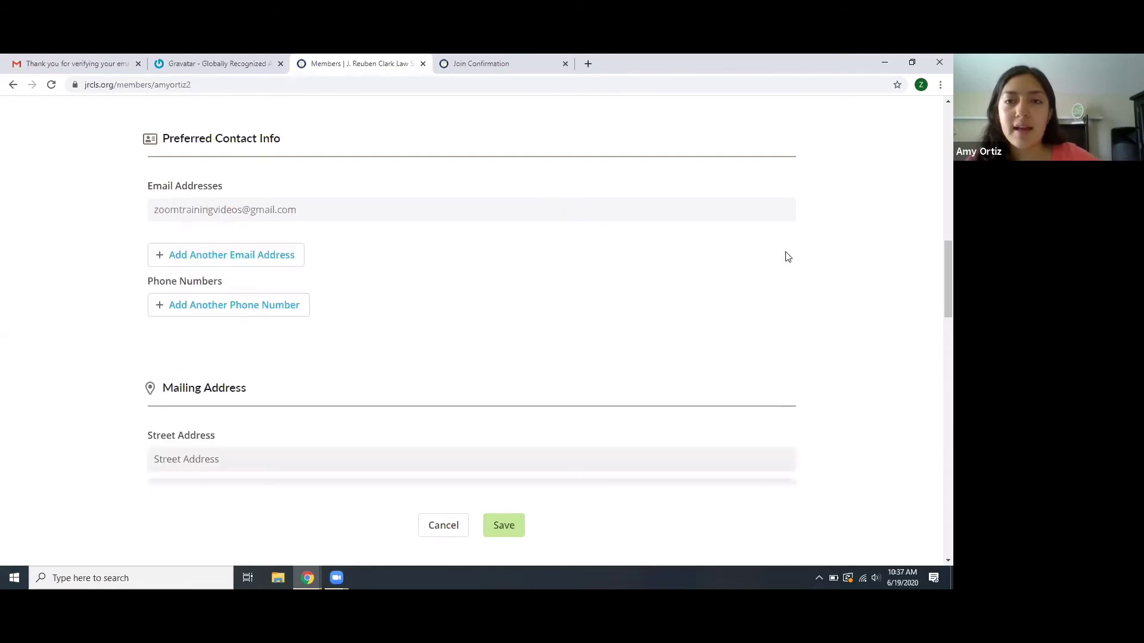
scroll(441, 303, "down", 3)
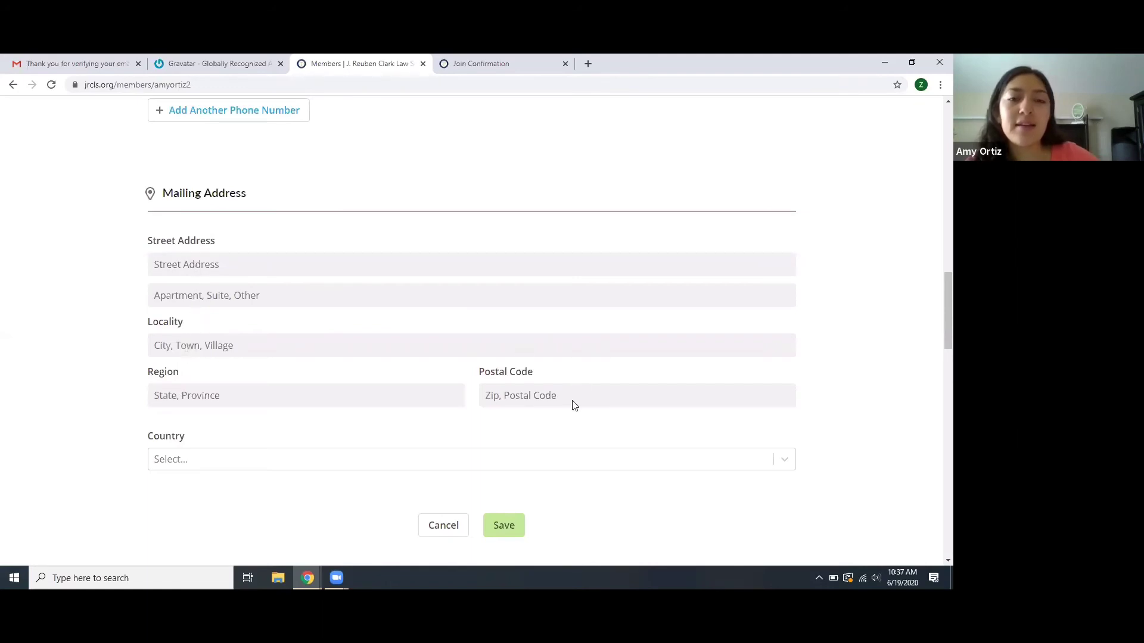
- Filter countries by 'united' and set the mailing address country to United States of America
scroll(262, 411, "down", 2)
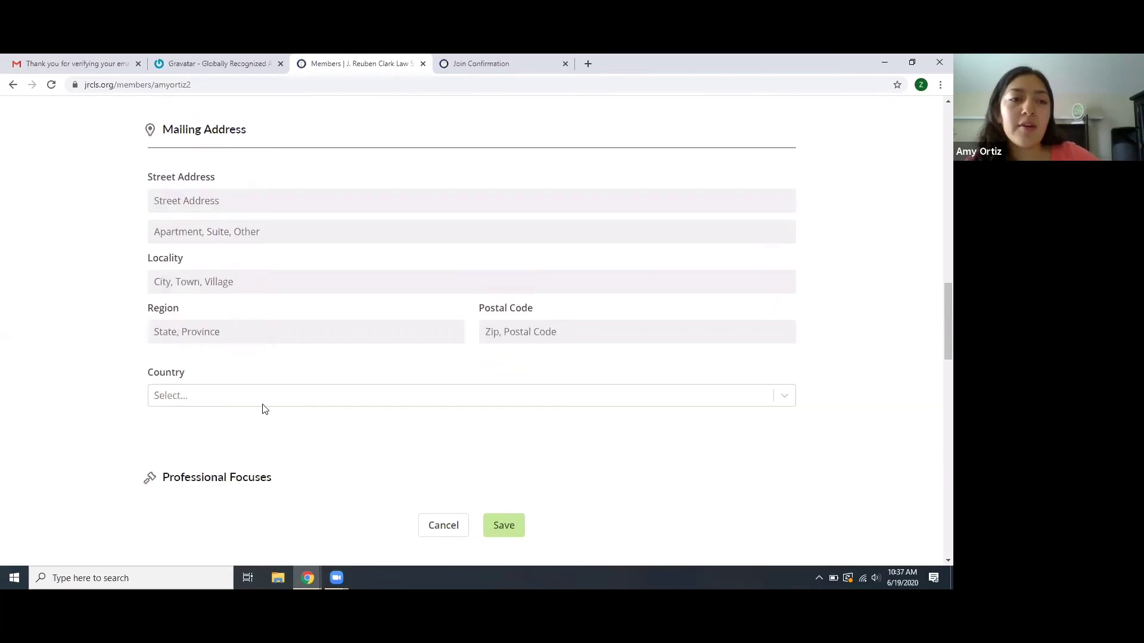
left_click(278, 348)
type("united")
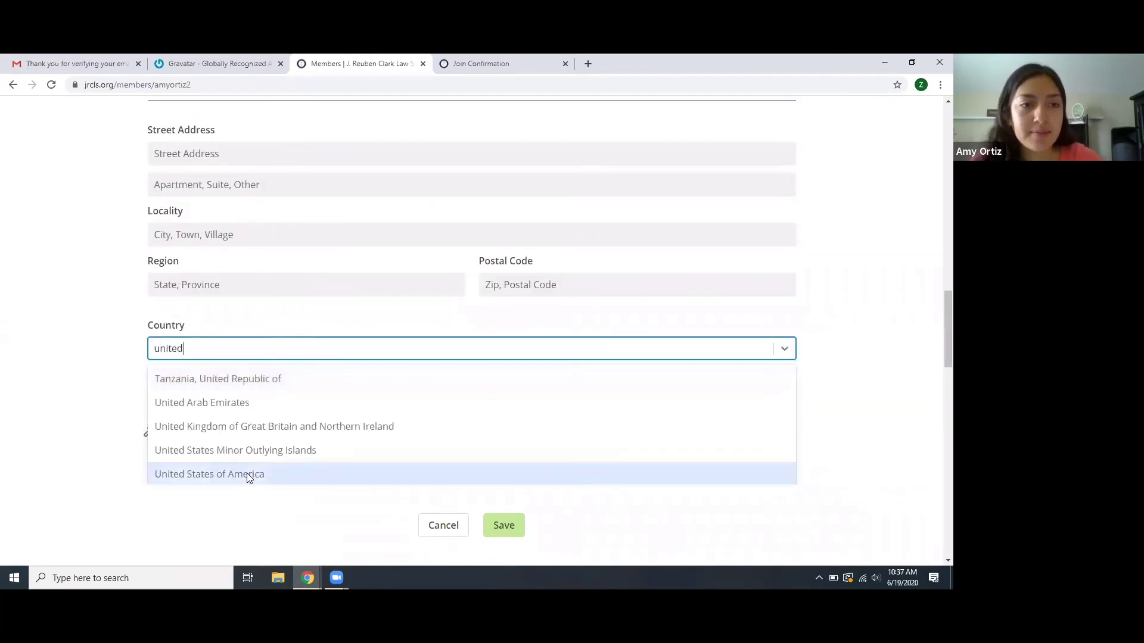
left_click(249, 474)
scroll(307, 339, "down", 4)
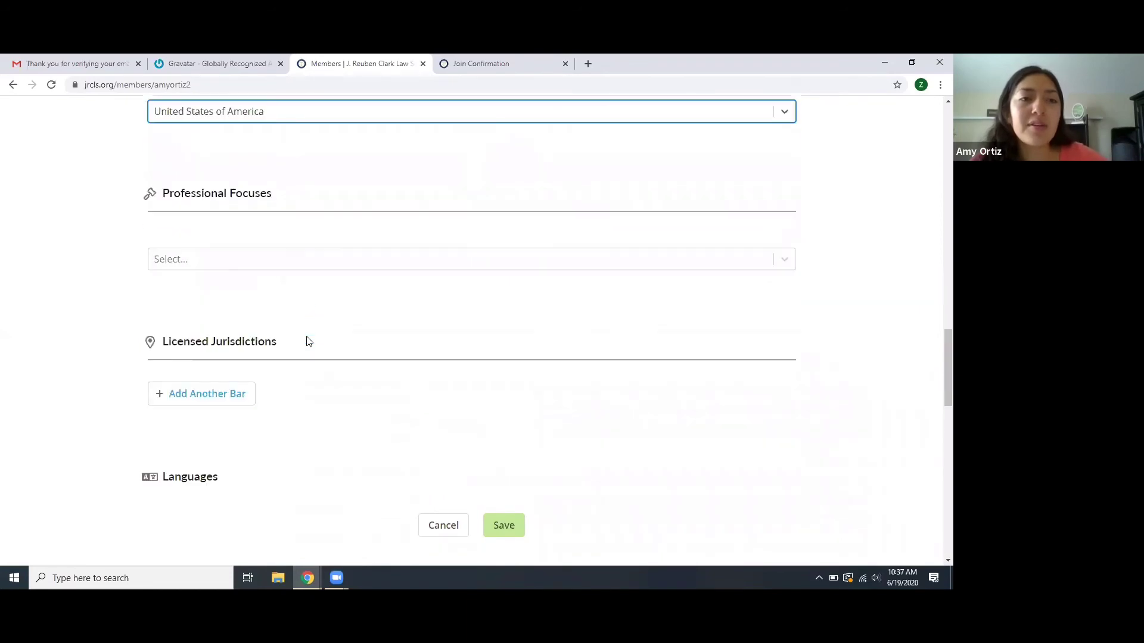
- Choose Criminal Defense from the Professional Focuses list
left_click(218, 261)
scroll(231, 375, "down", 3)
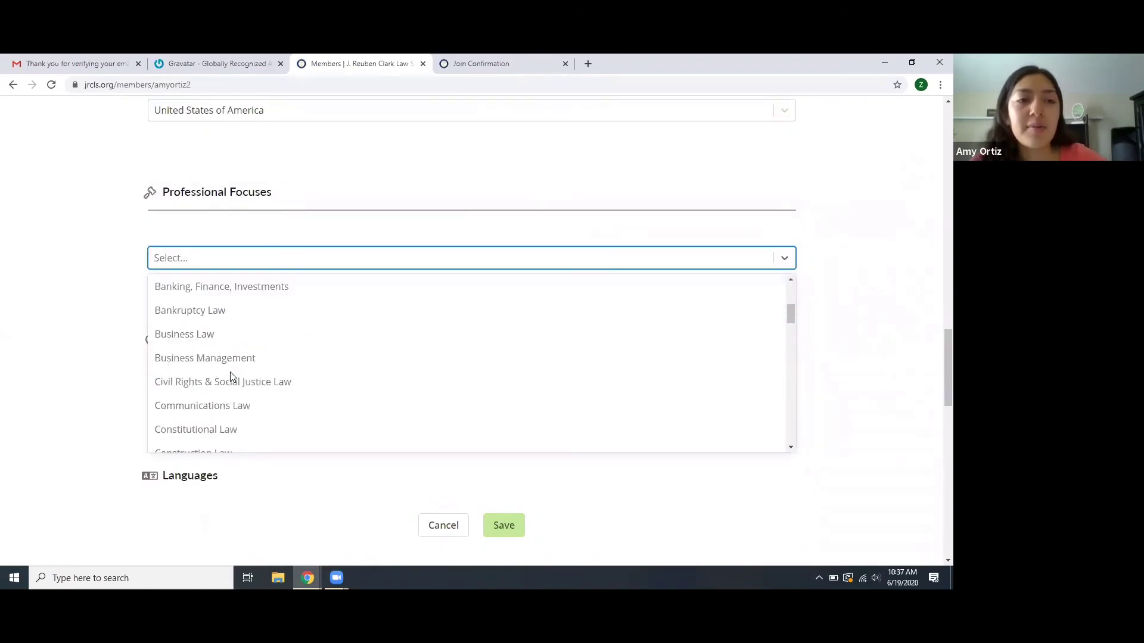
scroll(232, 376, "down", 6)
scroll(232, 377, "up", 4)
scroll(233, 377, "down", 2)
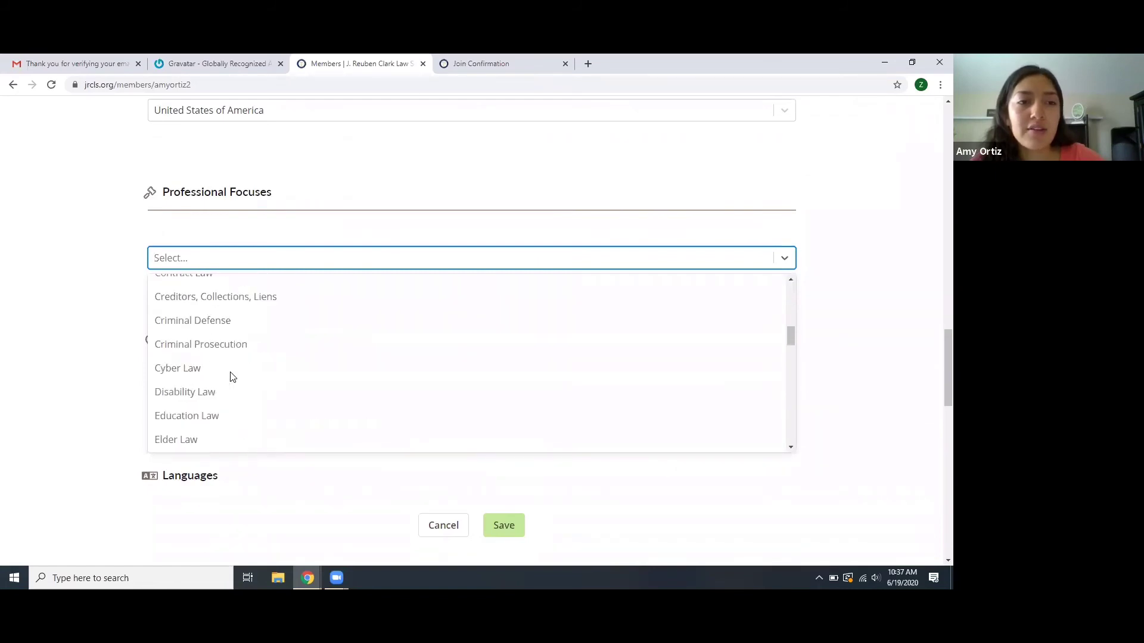
left_click(219, 326)
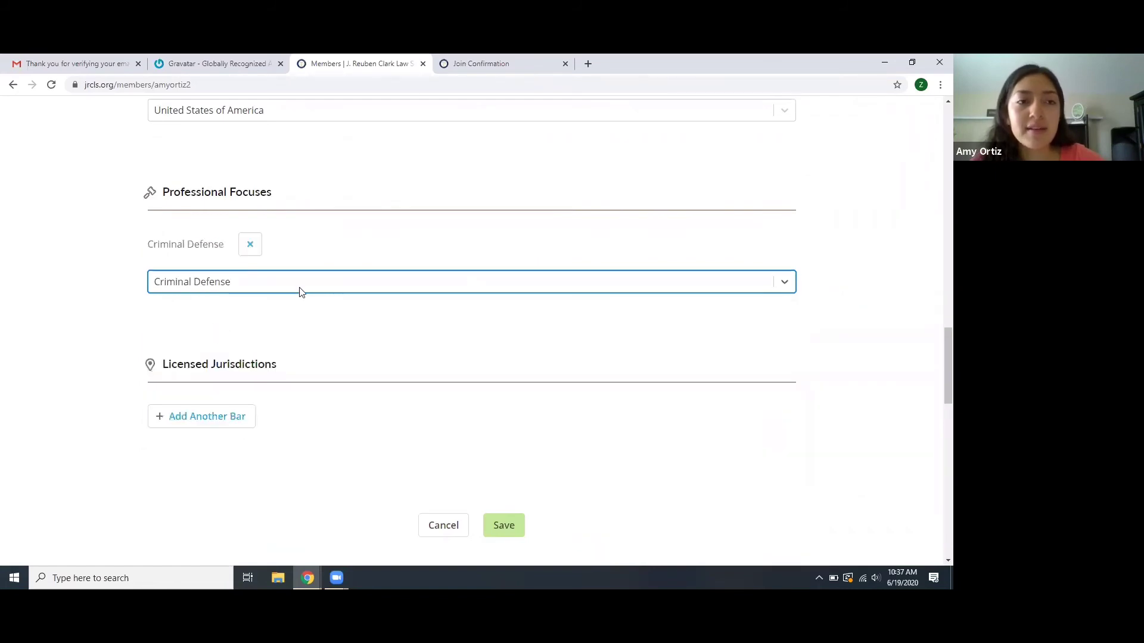
scroll(269, 336, "down", 2)
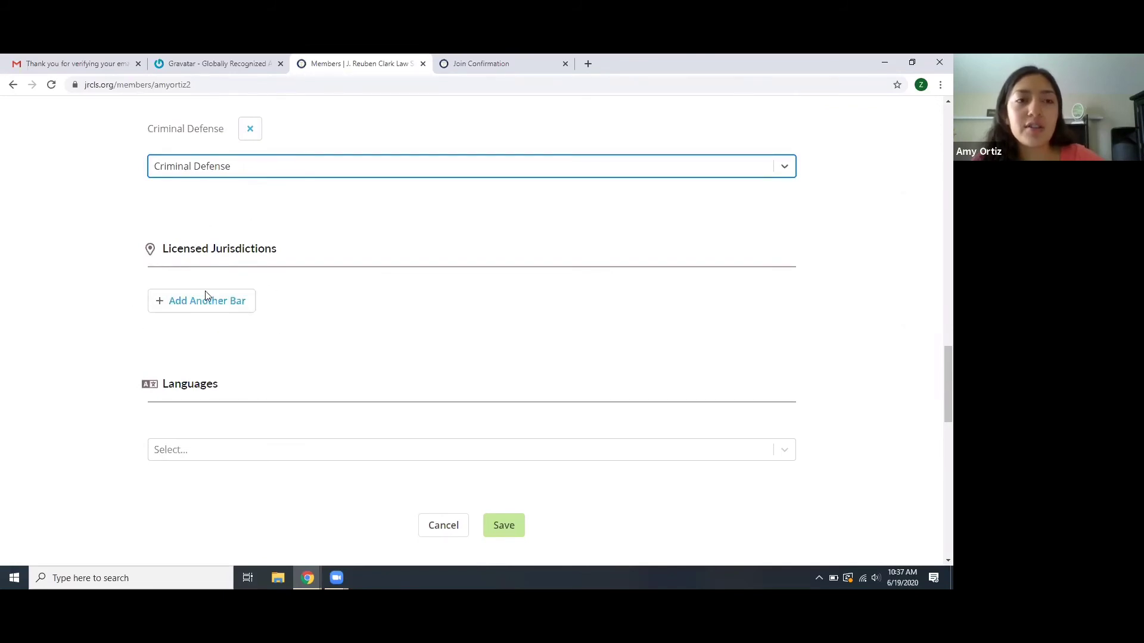
- Add another licensed bar row, then remove the empty entry
left_click(201, 306)
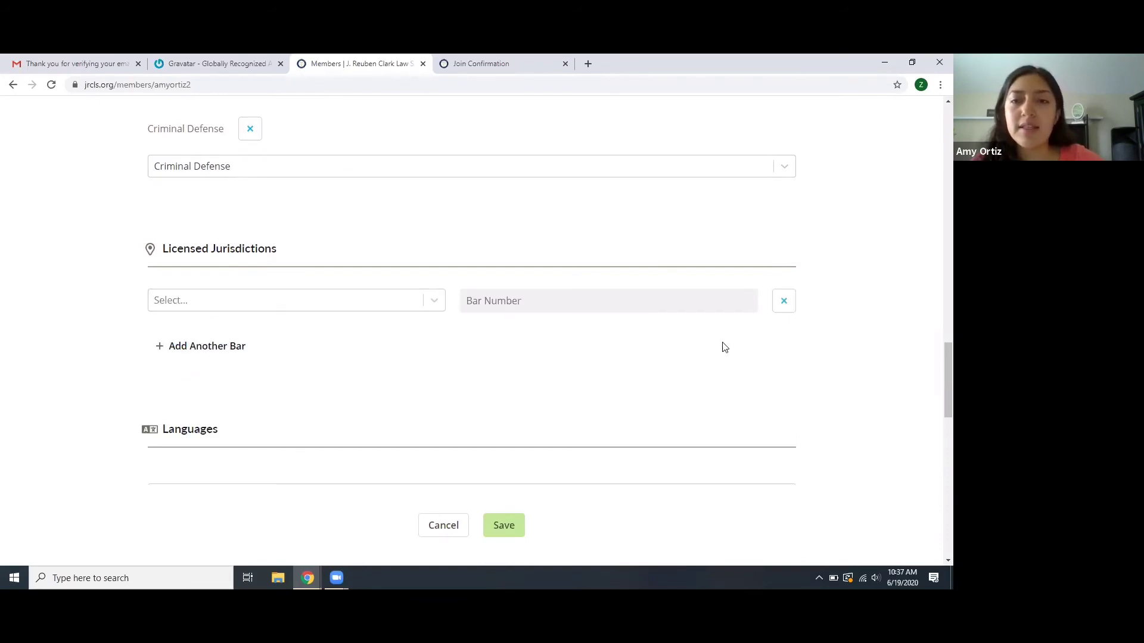
left_click(784, 301)
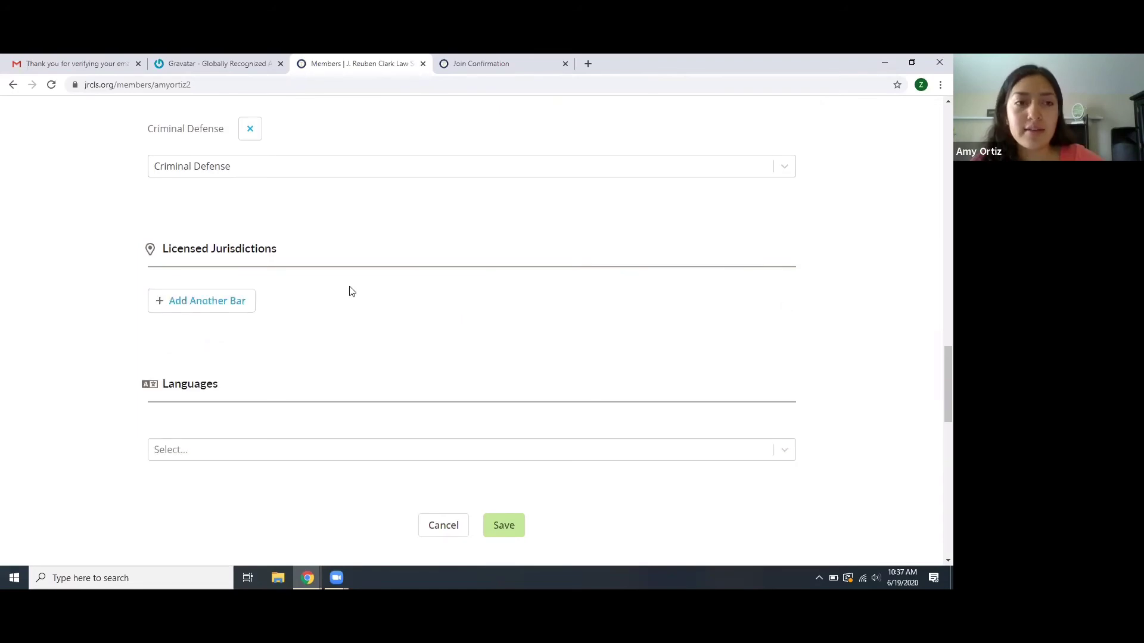
scroll(342, 293, "down", 4)
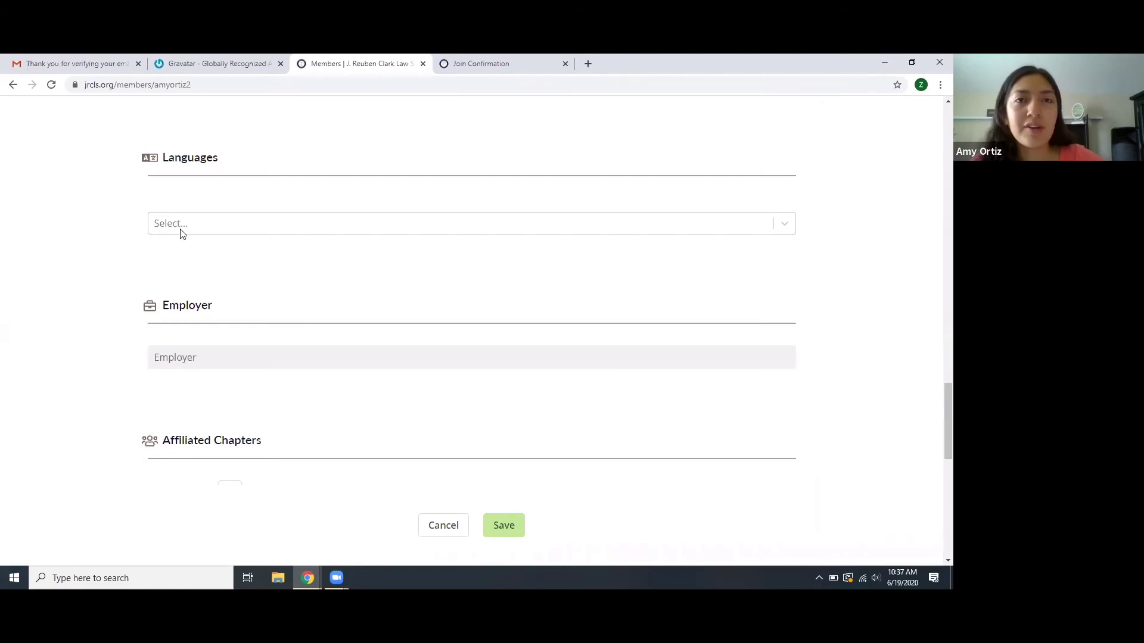
- Add Spanish and English as spoken languages
left_click(200, 223)
type("spanis")
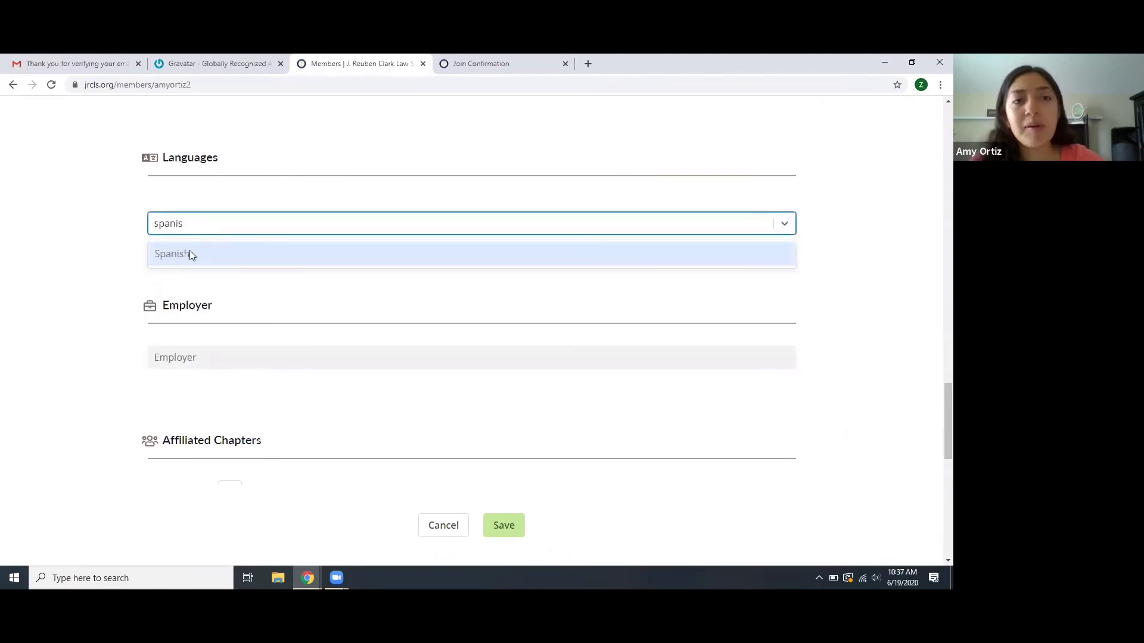
left_click(189, 253)
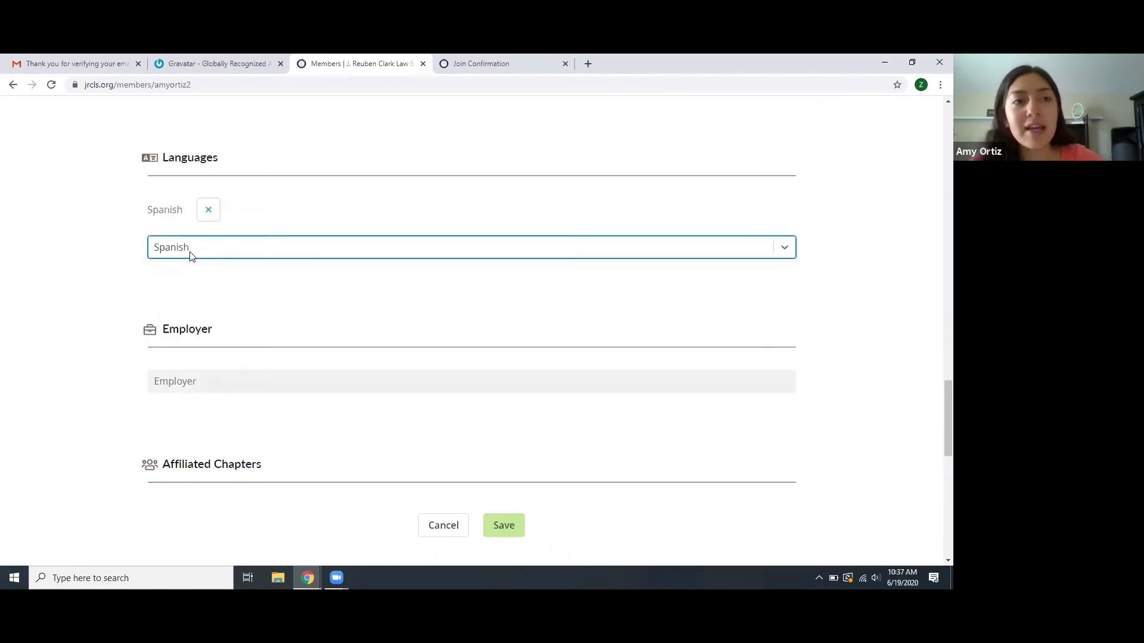
left_click(190, 256)
type("engli")
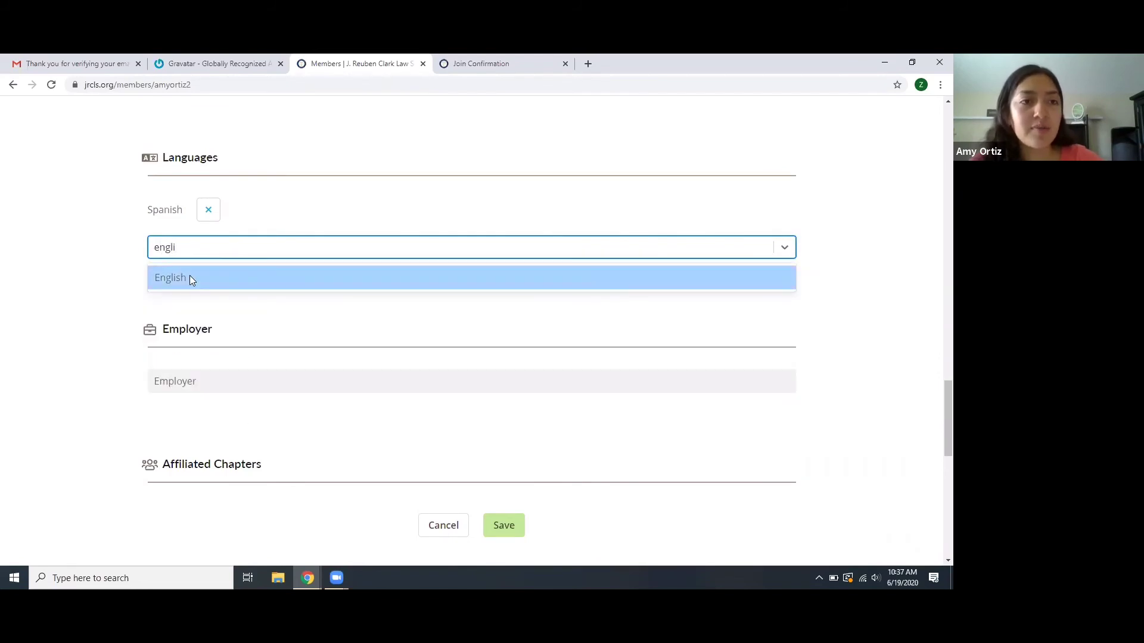
left_click(190, 279)
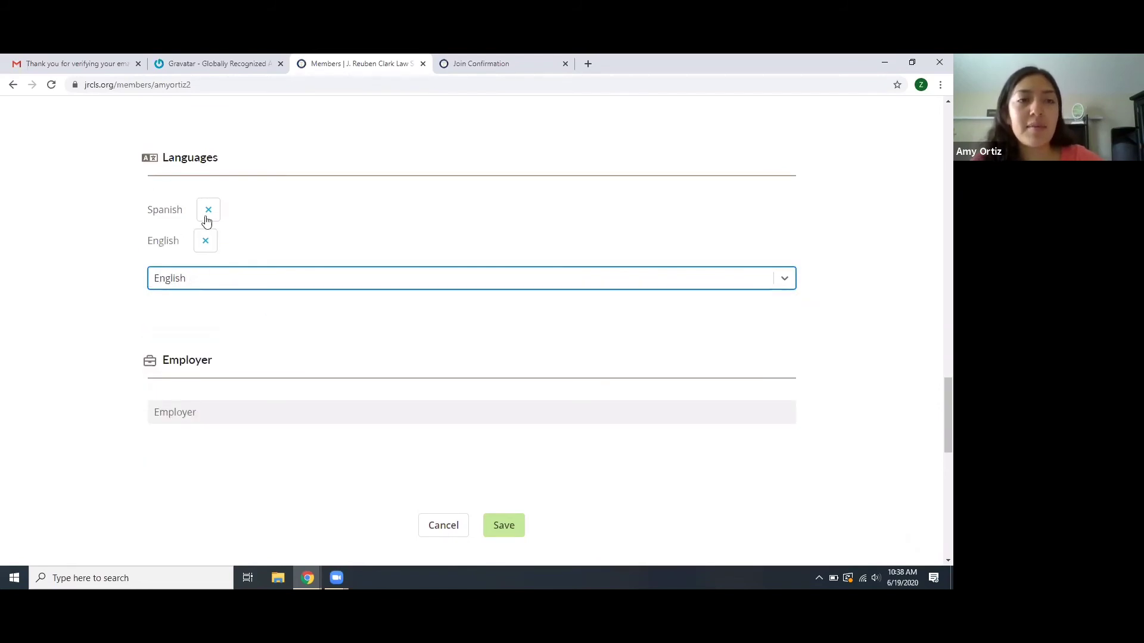
- Leave the Employer field empty and scroll down to Affiliated Chapters
scroll(207, 245, "down", 1)
scroll(206, 244, "down", 3)
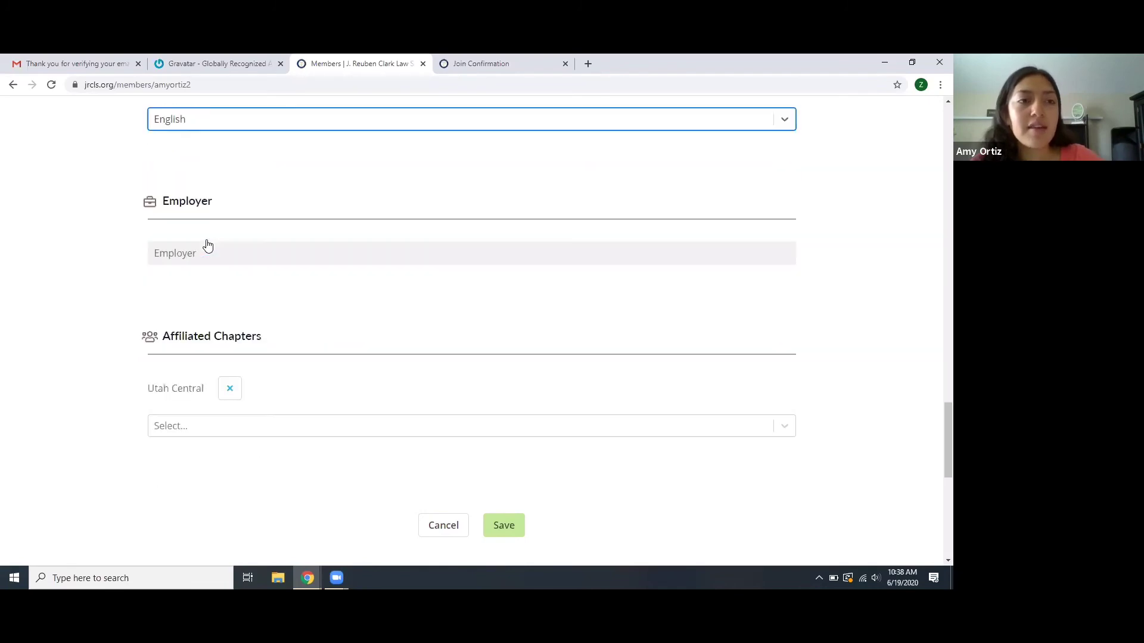
left_click(178, 232)
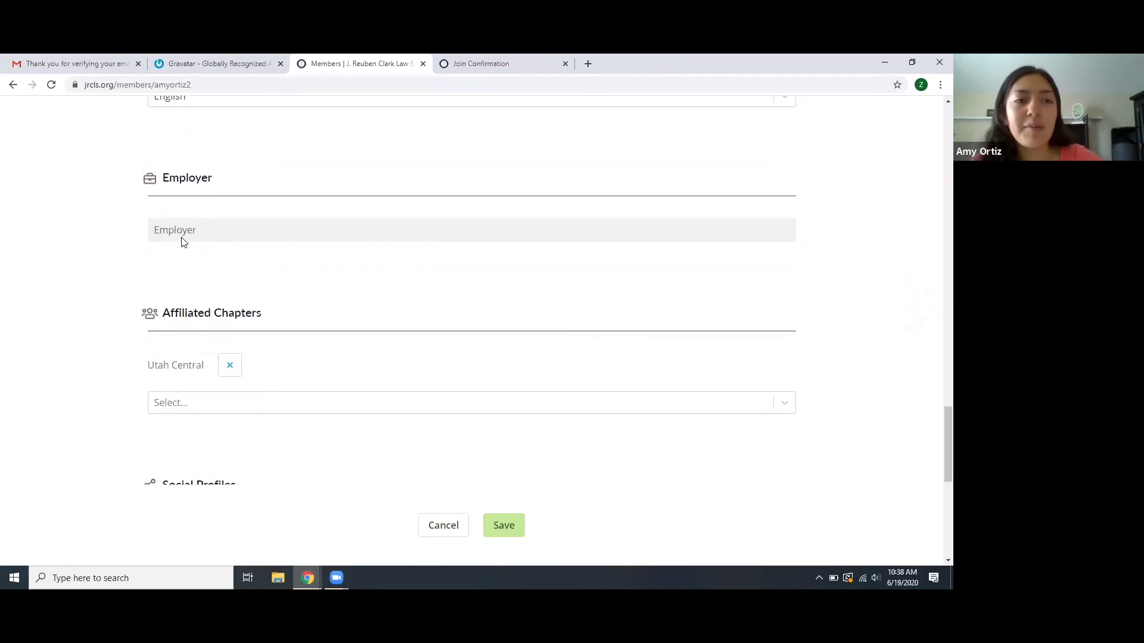
scroll(225, 381, "down", 3)
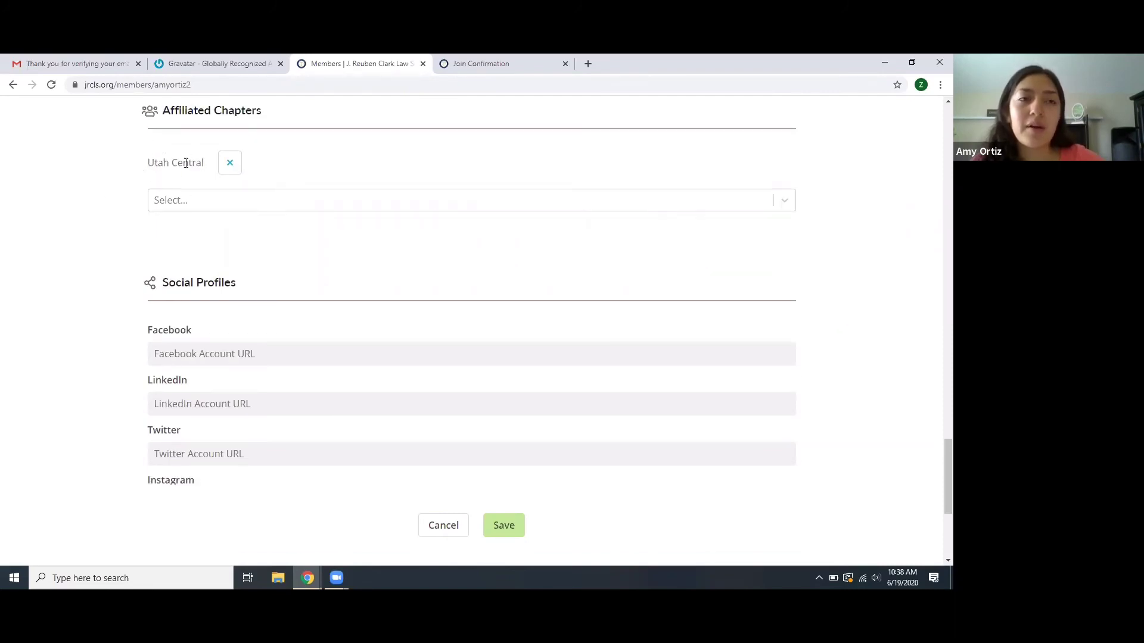
- Filter chapters by 'mex' and add Mexico City West as an affiliated chapter
left_click(188, 202)
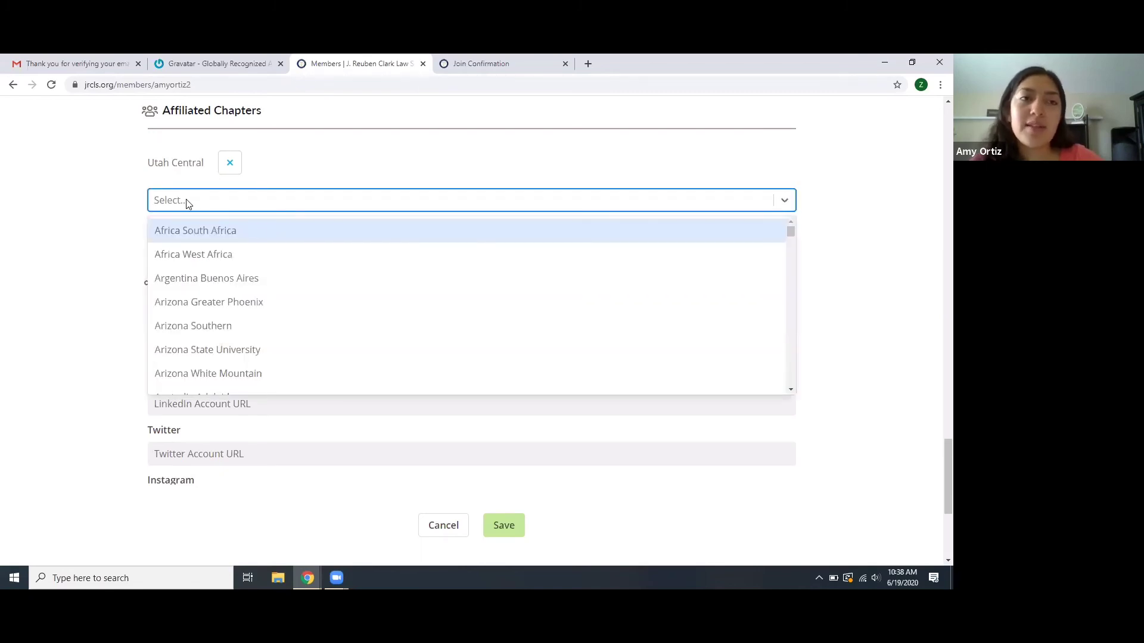
type("mex")
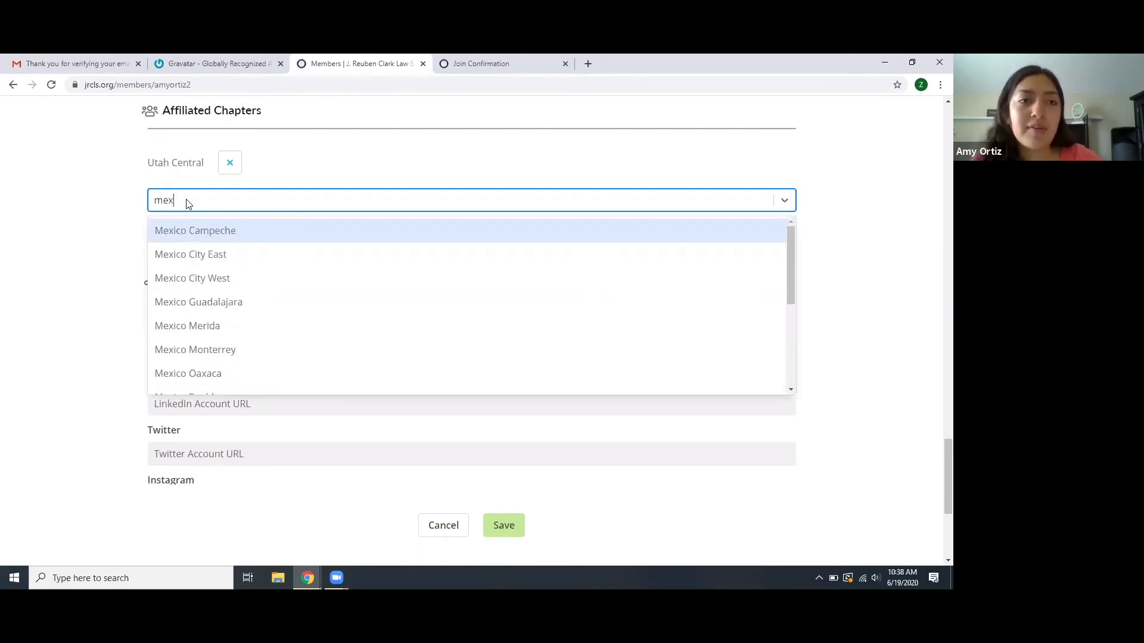
left_click(219, 275)
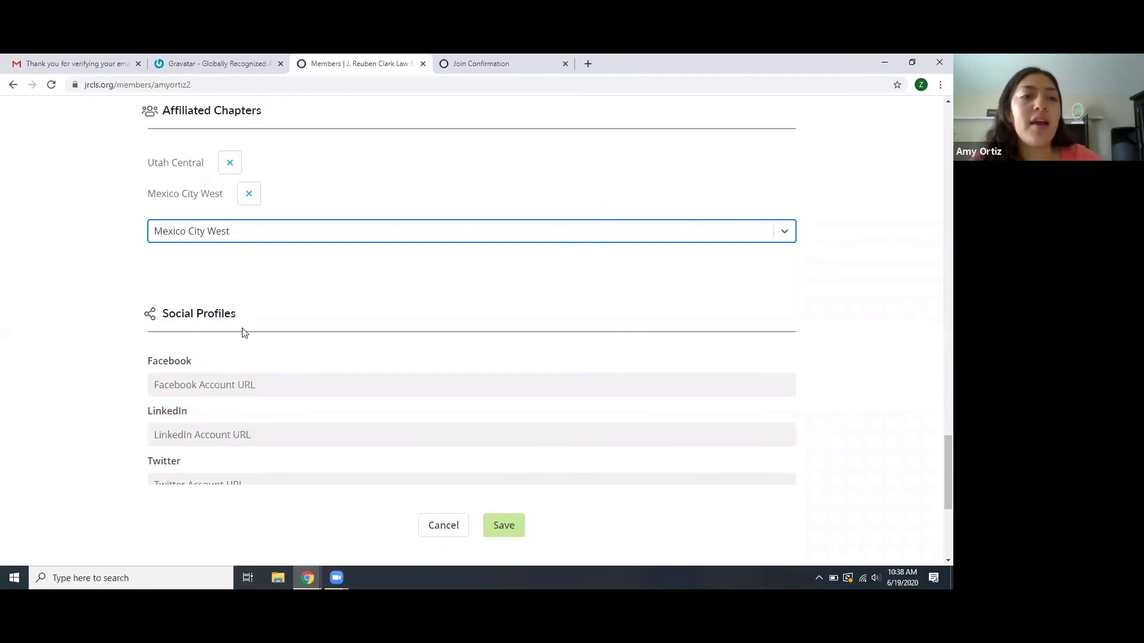
scroll(242, 332, "down", 3)
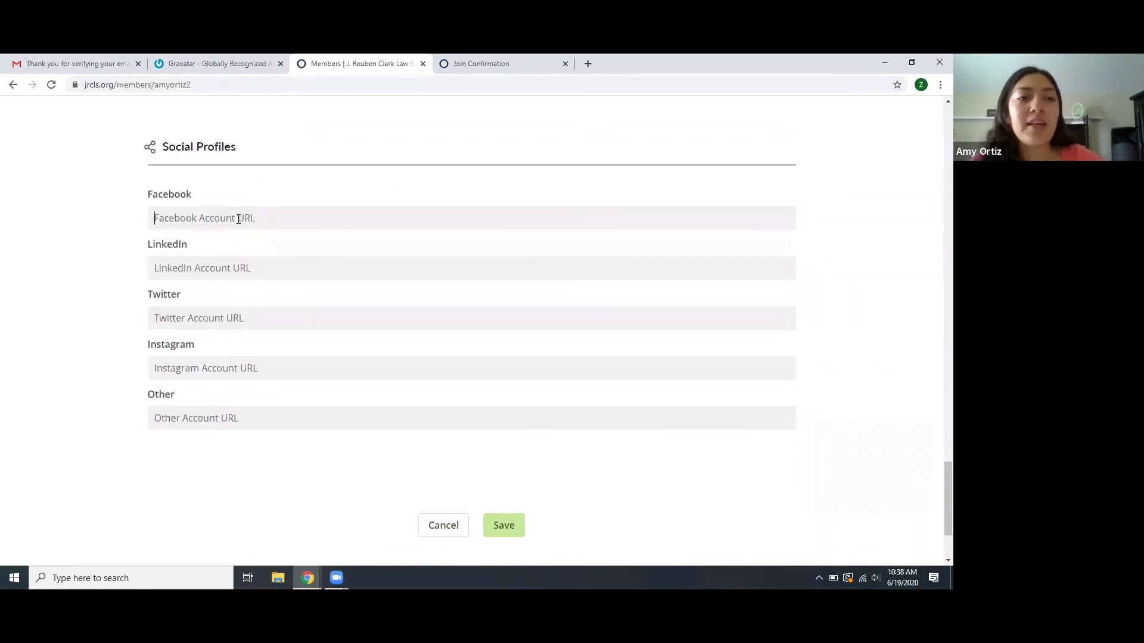
left_click(238, 219)
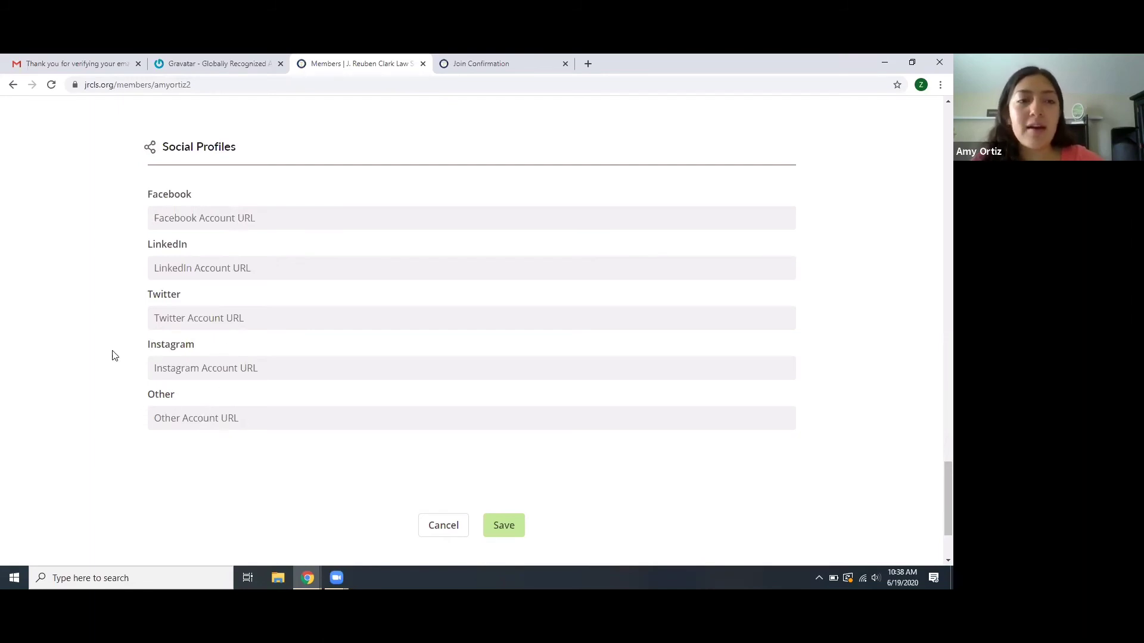
scroll(115, 355, "up", 1)
scroll(115, 356, "down", 2)
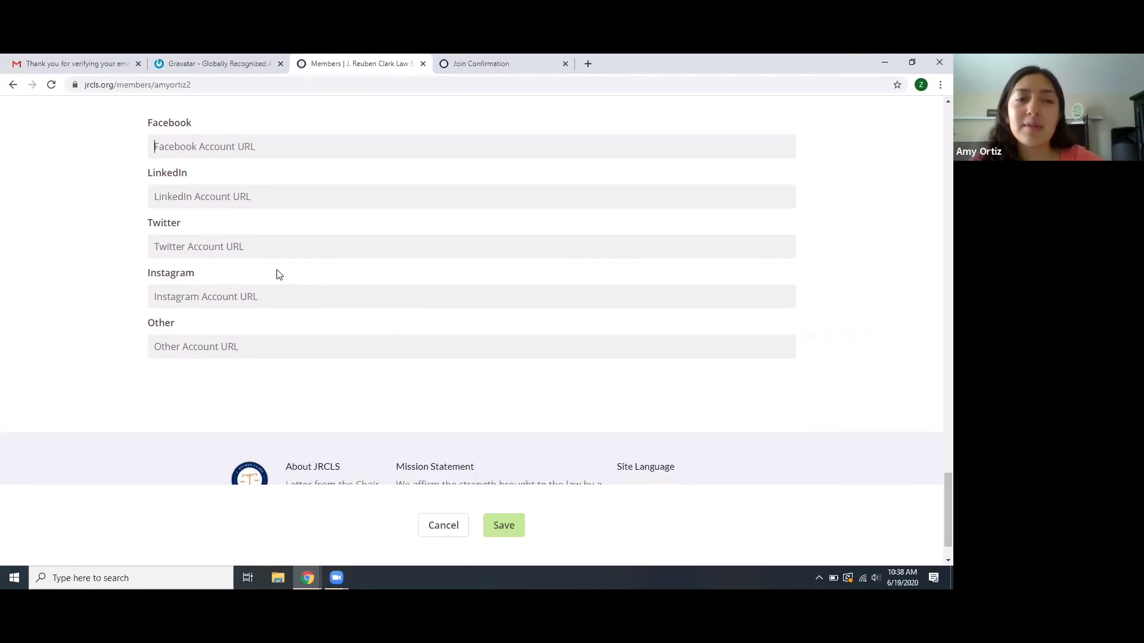
scroll(119, 191, "up", 5)
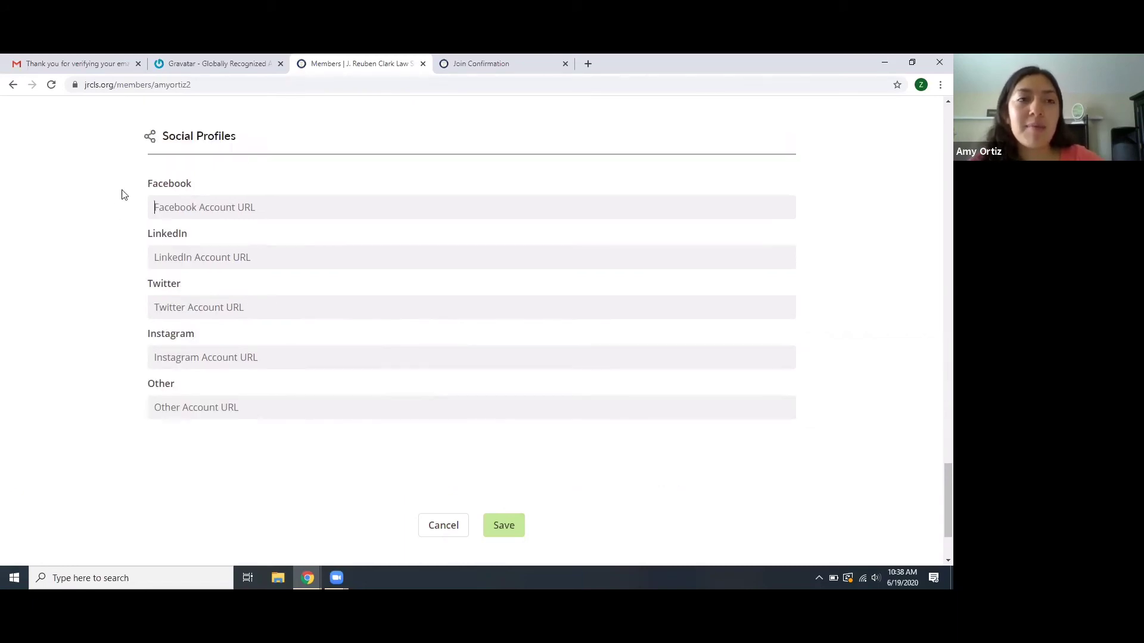
scroll(119, 191, "down", 2)
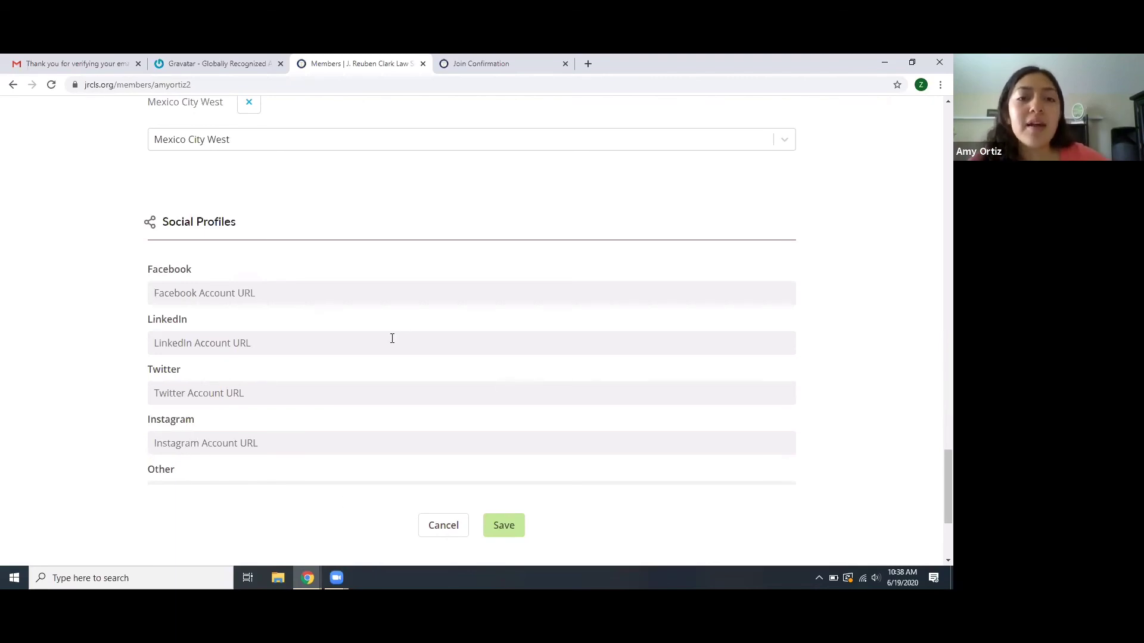
scroll(366, 258, "up", 15)
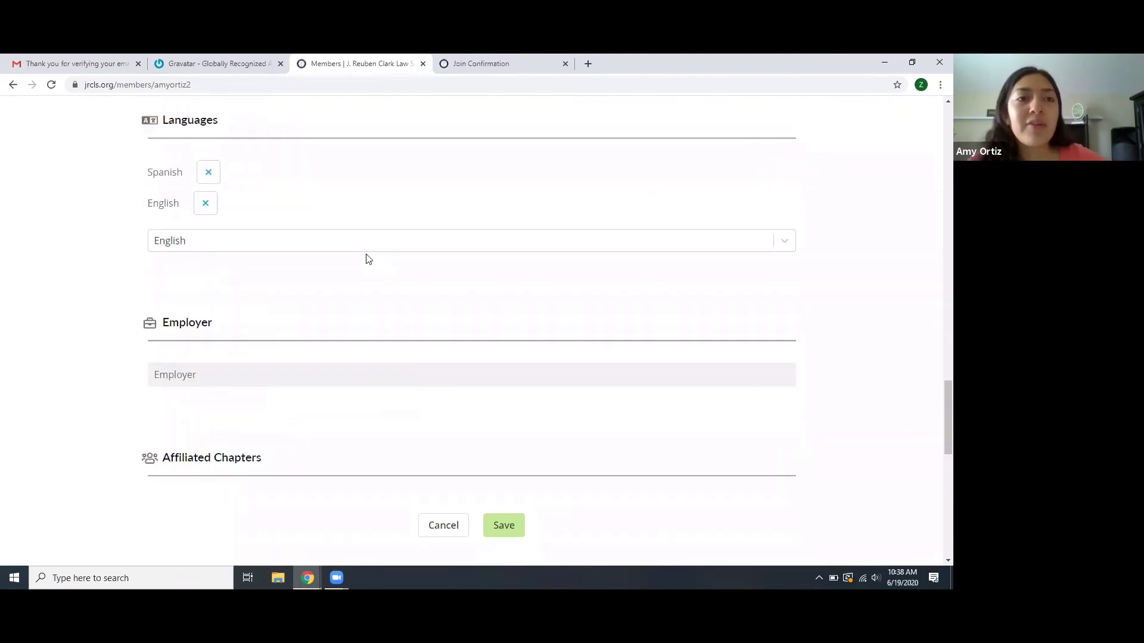
scroll(367, 258, "up", 6)
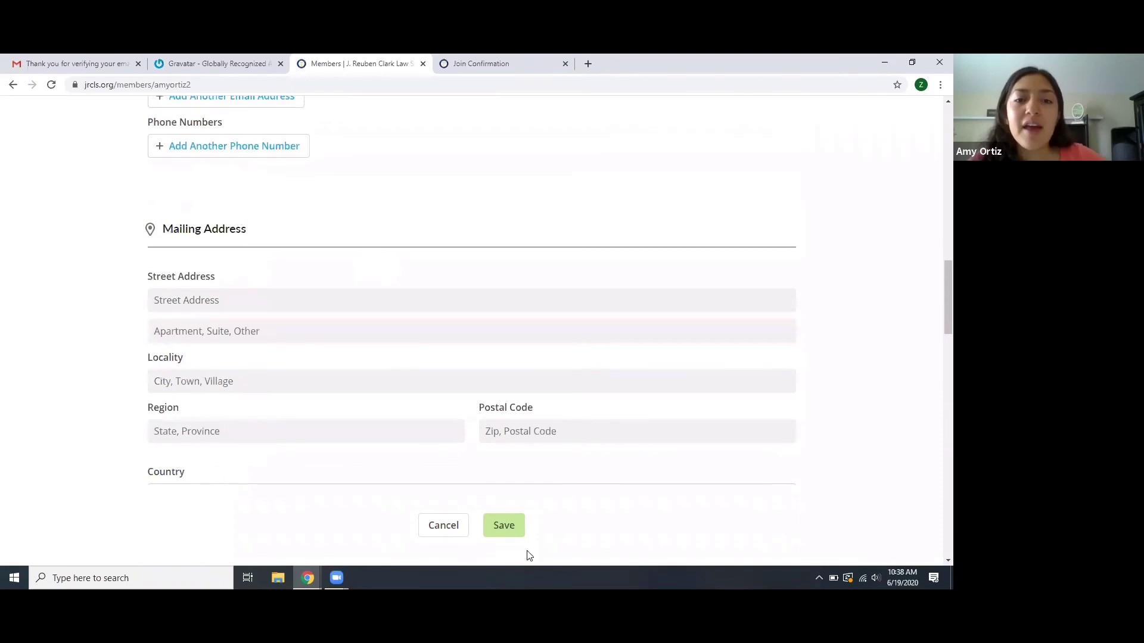
- Save the profile edits with Utah Central and Mexico City West chapters and review the confirmation
left_click(504, 526)
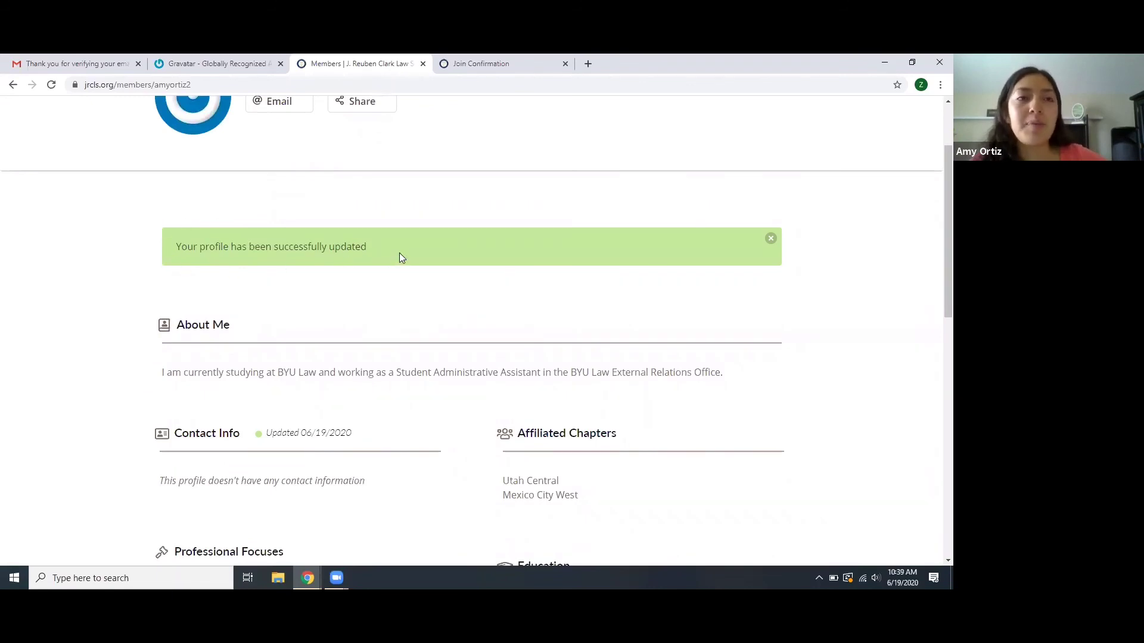
scroll(156, 221, "up", 2)
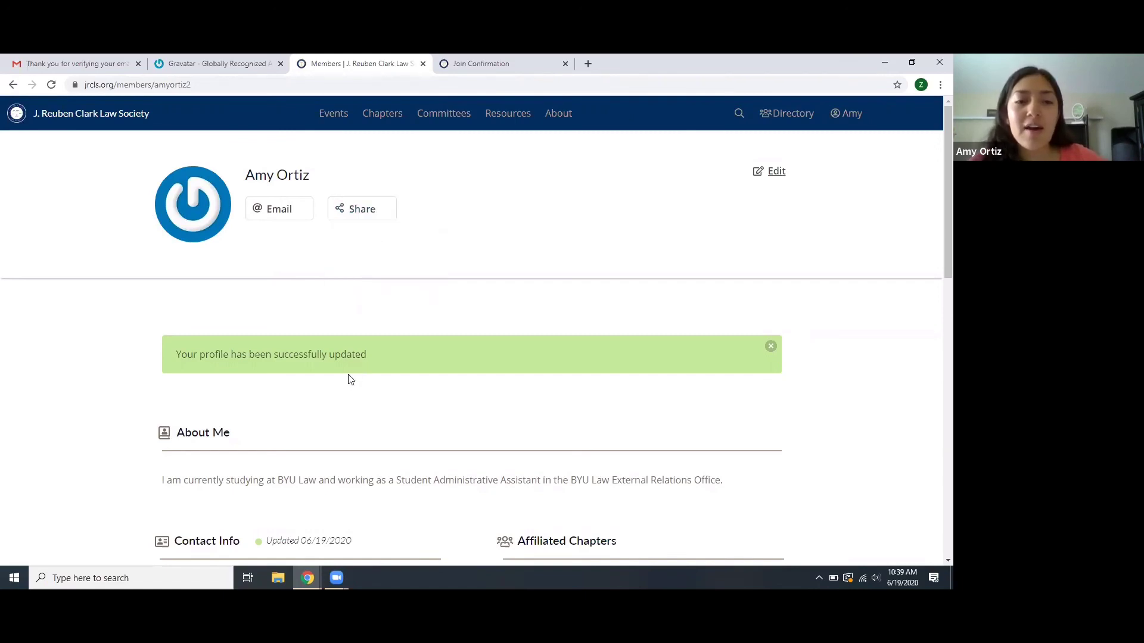
scroll(350, 381, "down", 10)
scroll(350, 380, "down", 3)
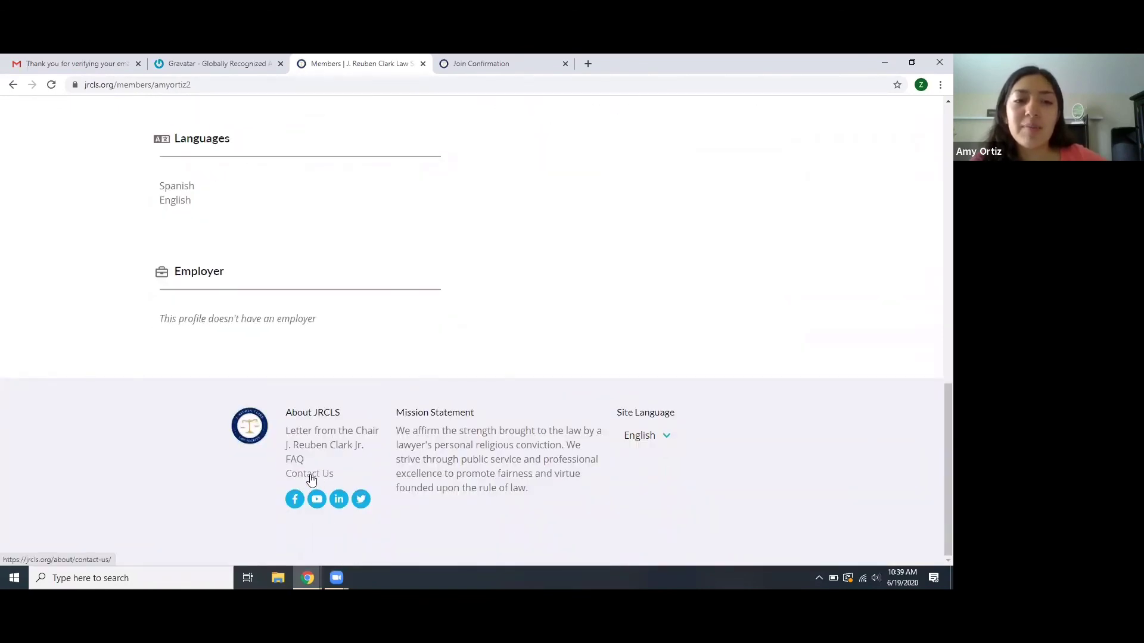
- Look at the Contact Us page, then return to your own profile via View Your Profile
left_click(310, 475)
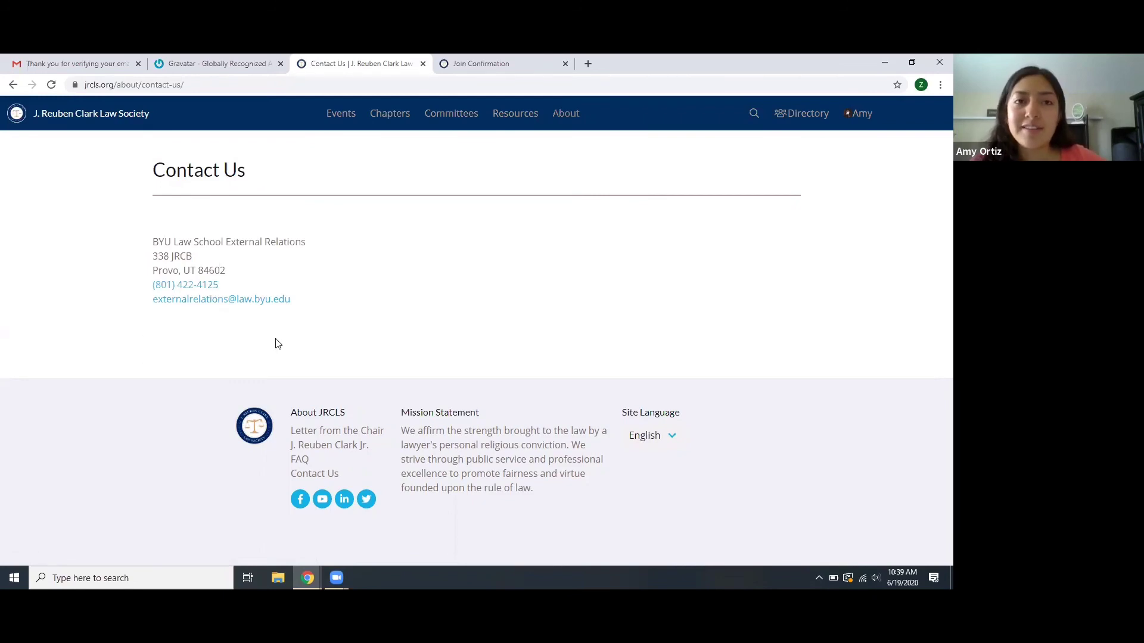
left_click(865, 122)
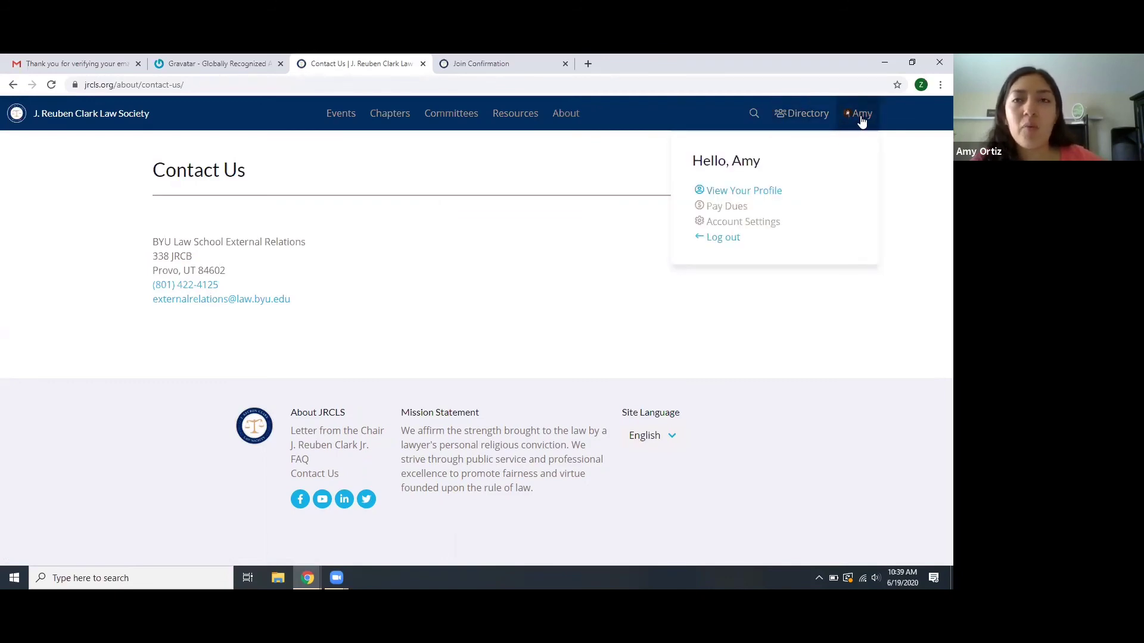
left_click(858, 120)
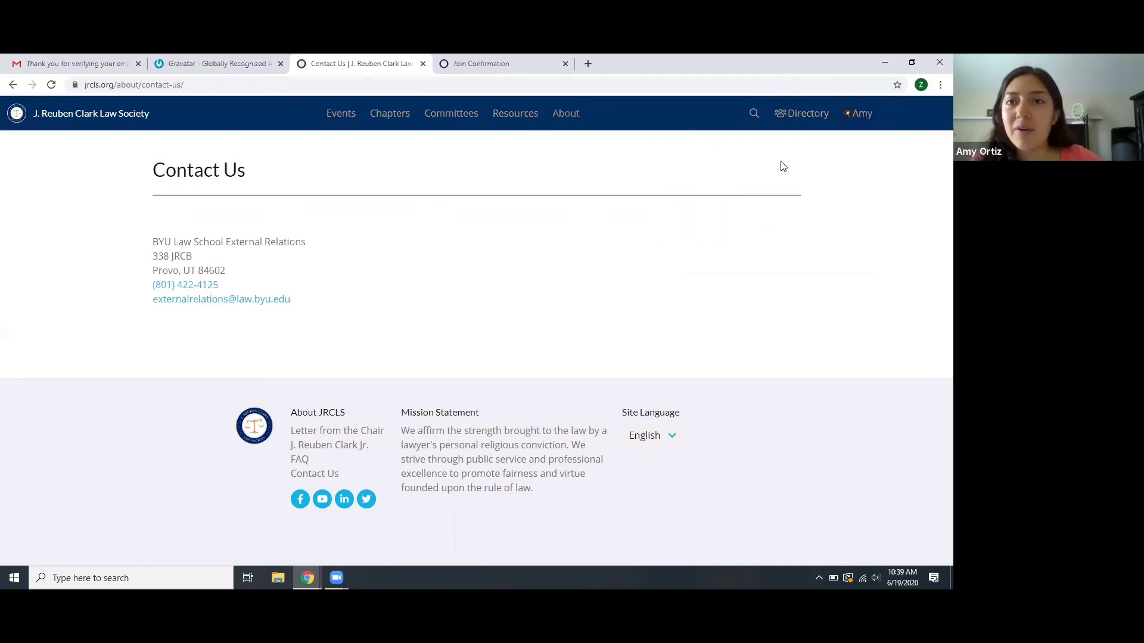
left_click(860, 127)
left_click(773, 195)
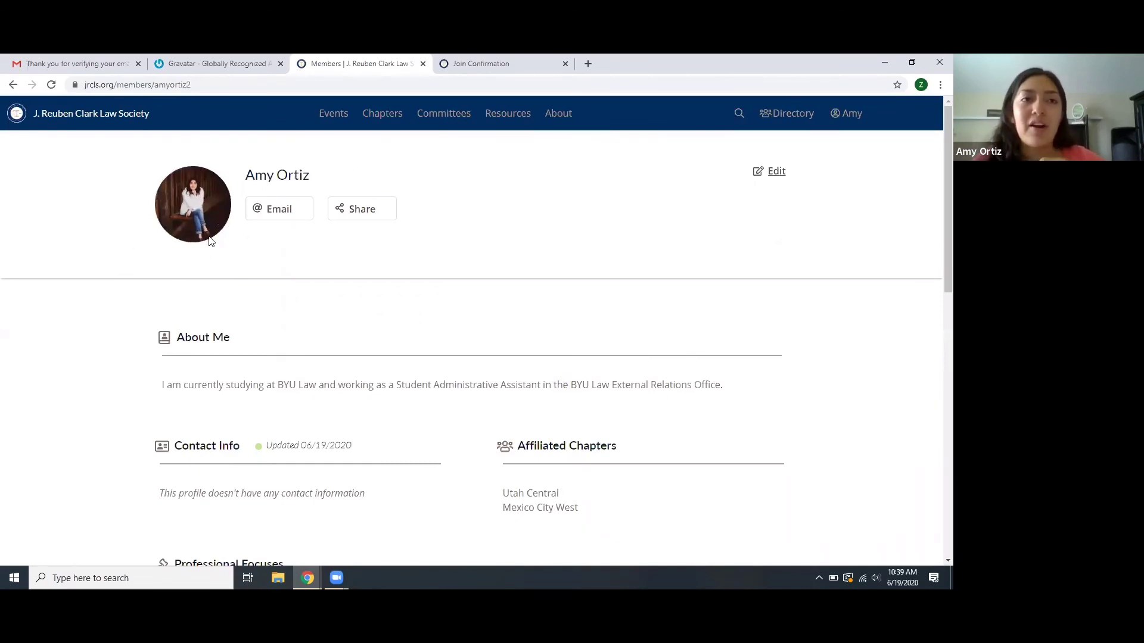
- Scroll the public profile to check About Me, Criminal Defense, and the Spanish and English languages
scroll(238, 437, "down", 7)
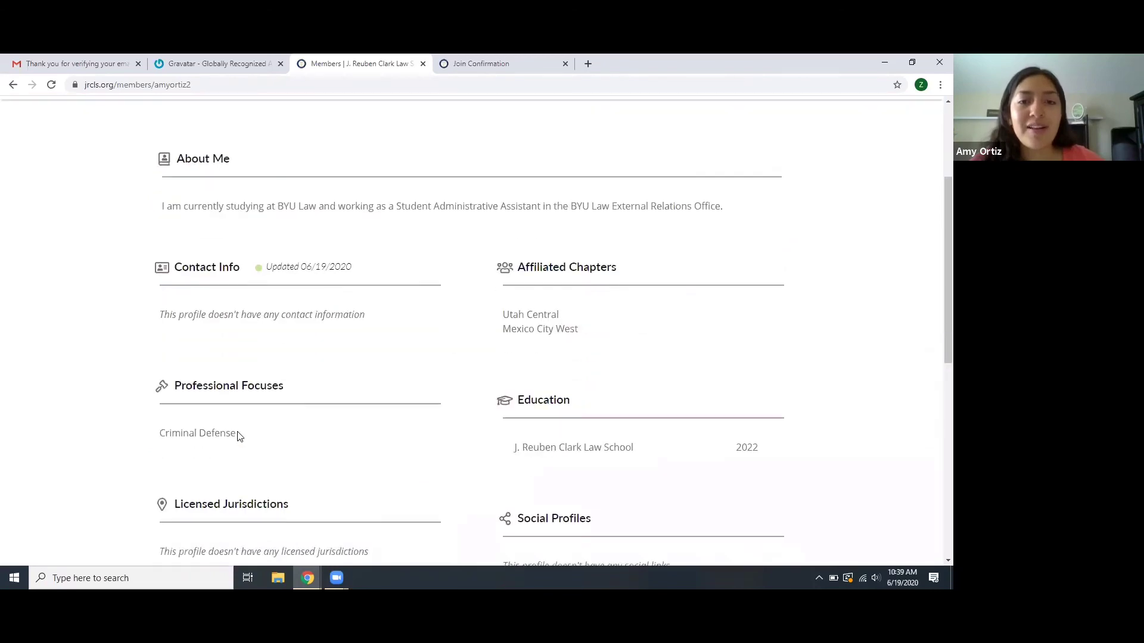
scroll(238, 437, "down", 3)
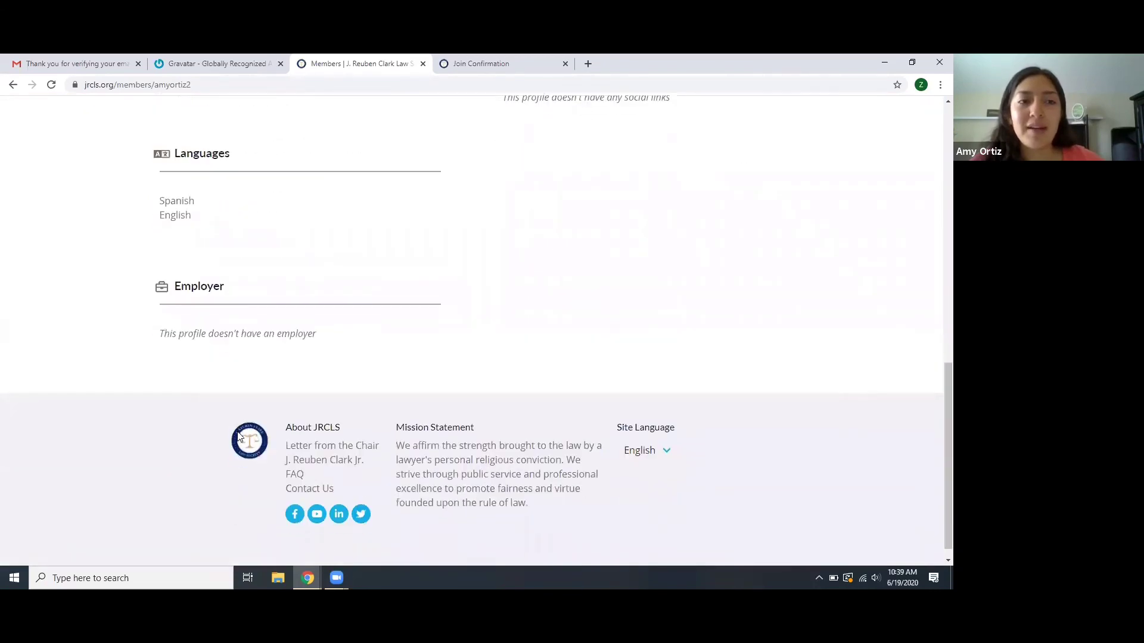
scroll(238, 437, "up", 8)
scroll(238, 436, "up", 3)
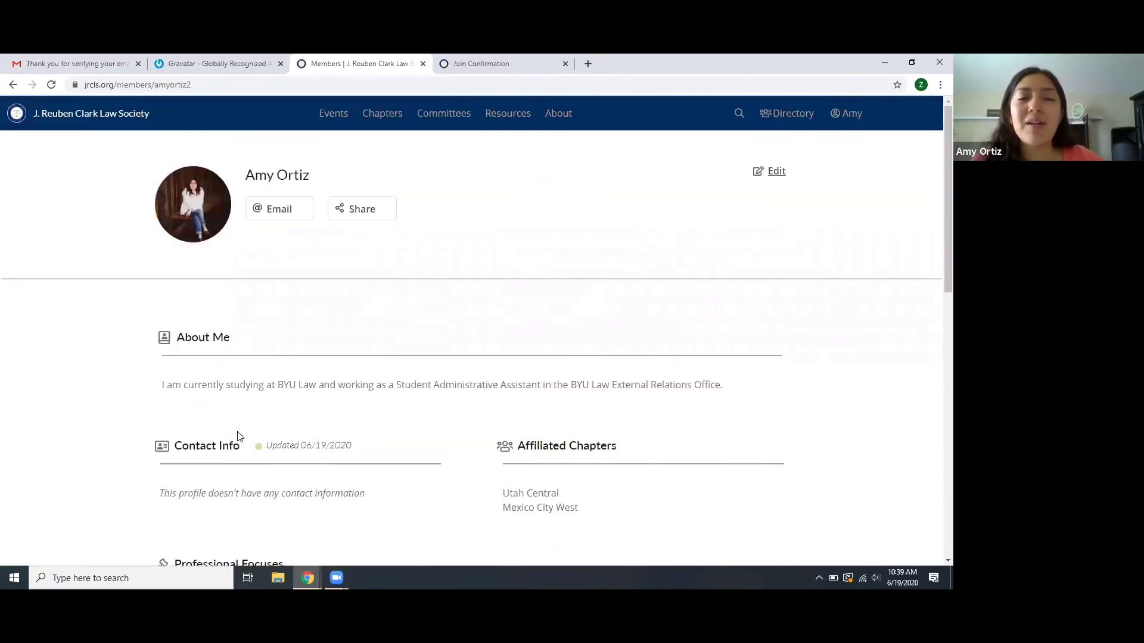